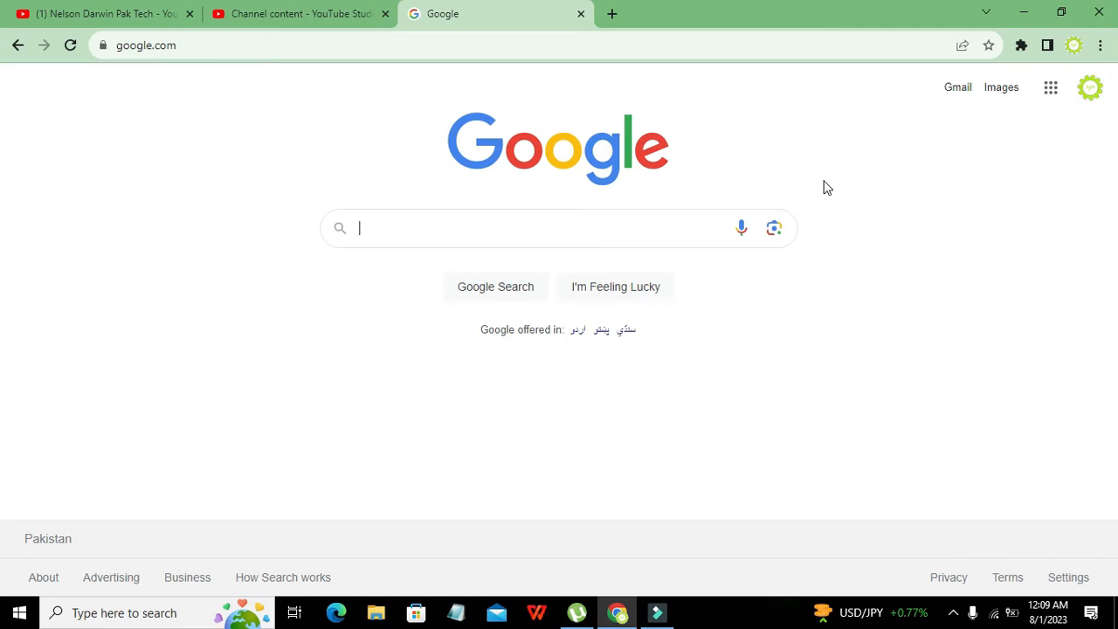
- Search the web for wokwi and open the Wokwi simulator website
text(wokwi)
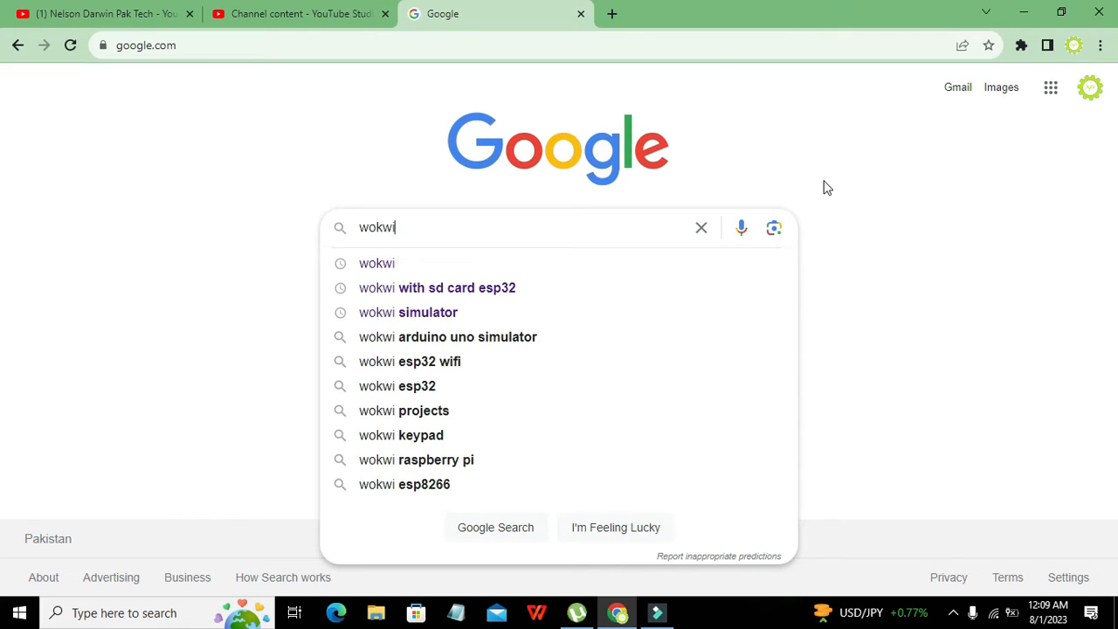
key(Return)
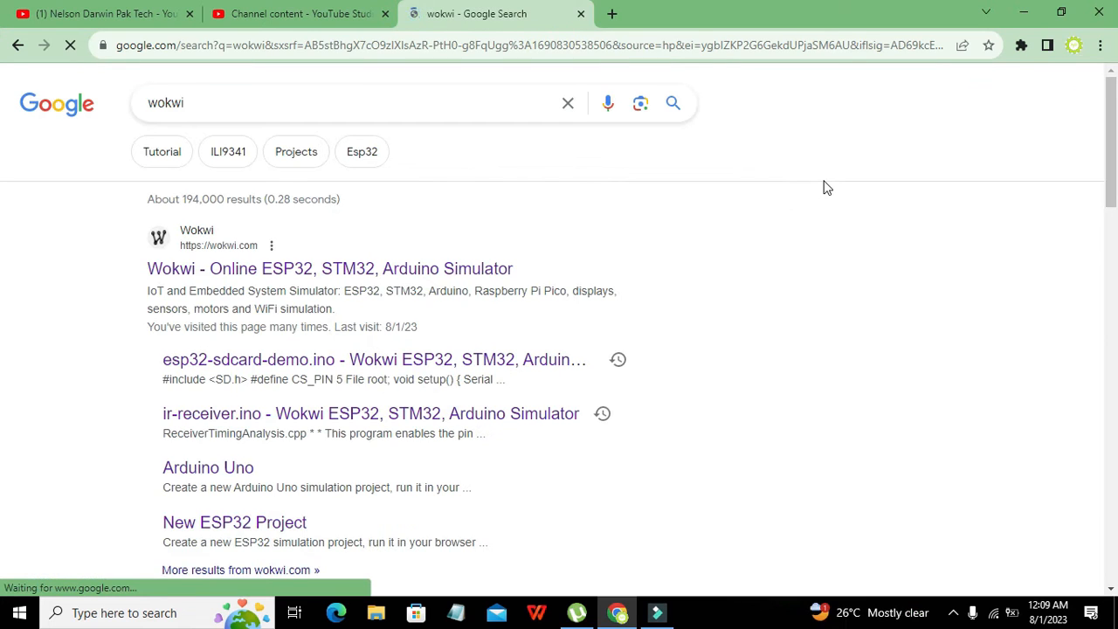
click(286, 270)
click(278, 270)
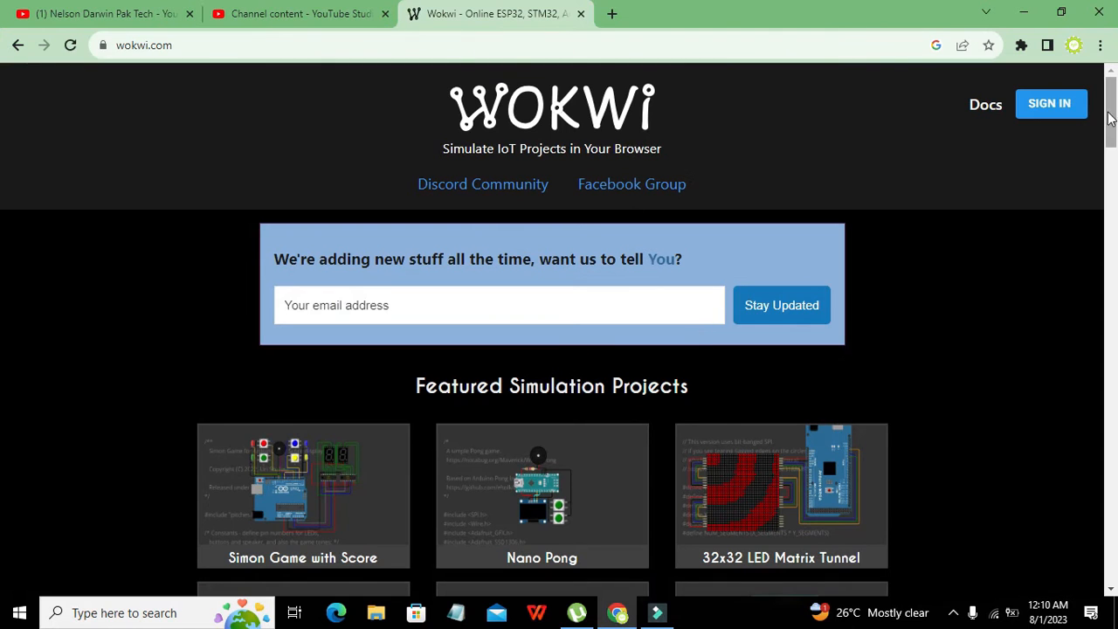
- Start a new Arduino Uno project from scratch and delete the Arduino board from the diagram
drag(1110, 118, 1114, 403)
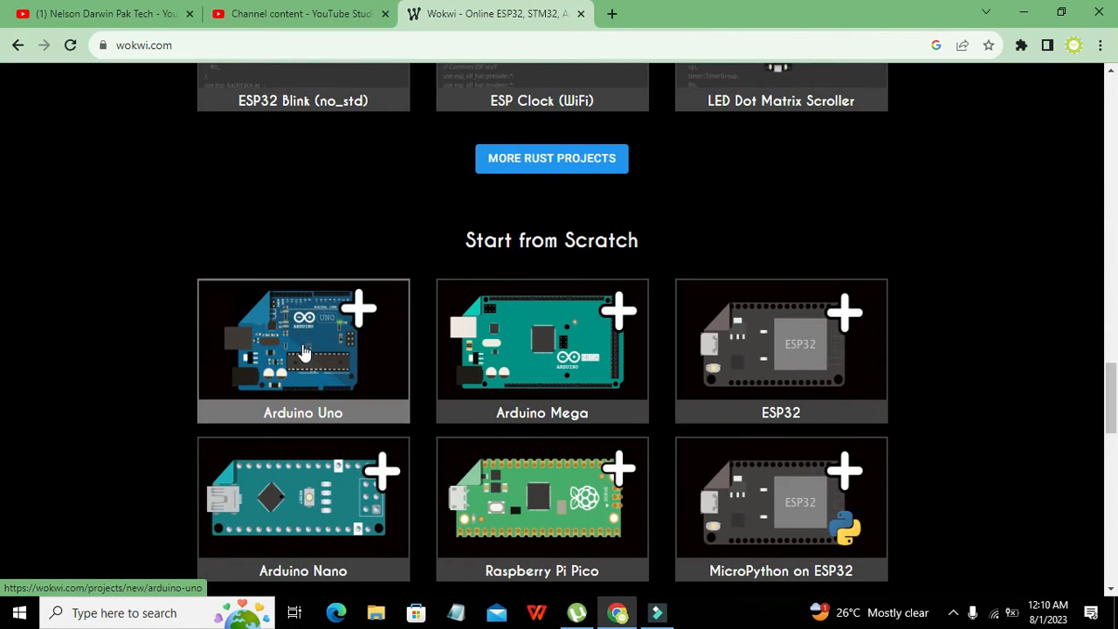
click(303, 351)
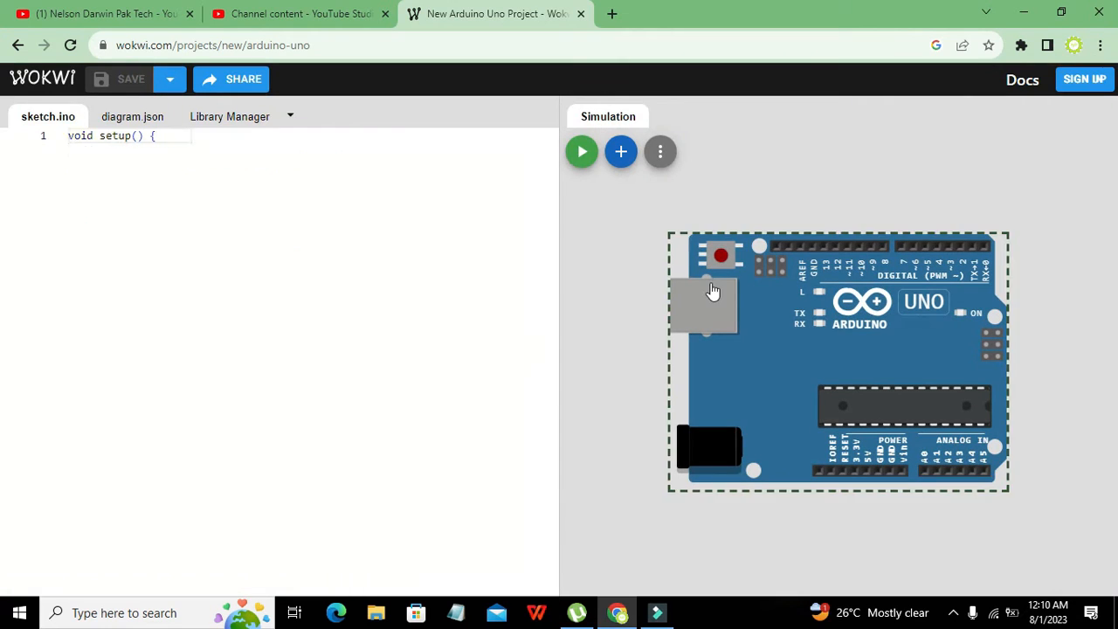
click(799, 342)
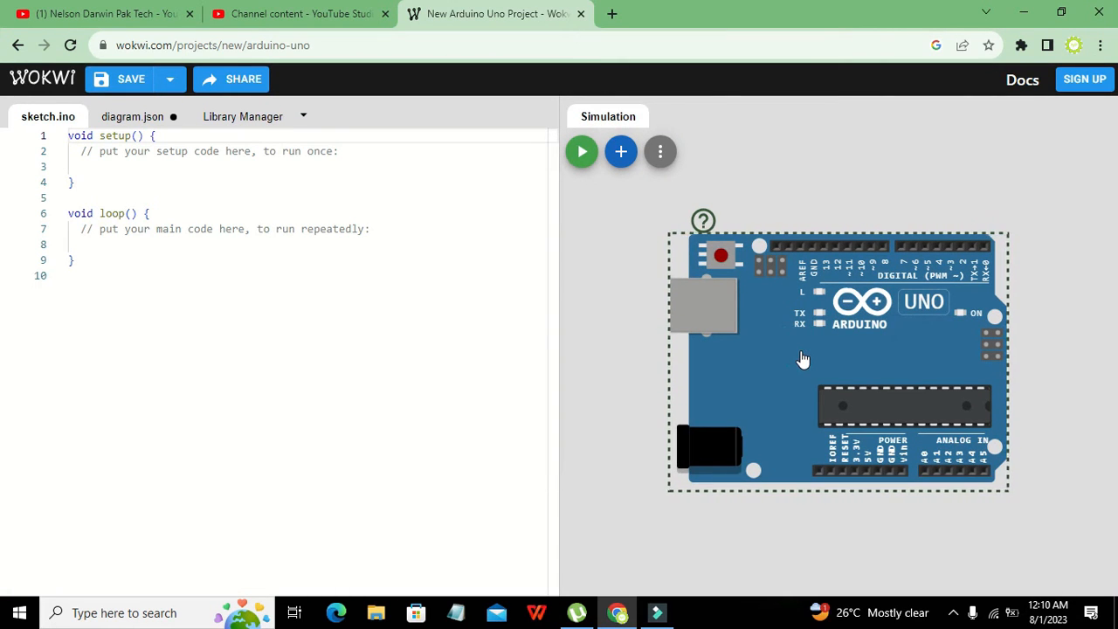
key(Delete)
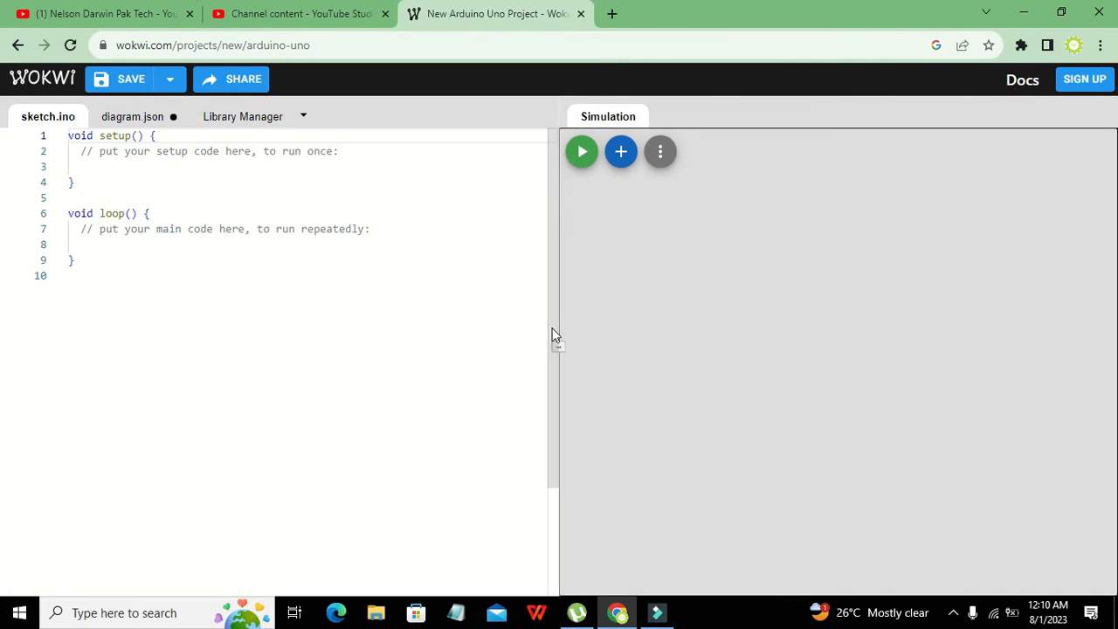
- Enlarge the simulation area over the code editor and place a MUX part in the middle of the diagram
drag(561, 329, 63, 284)
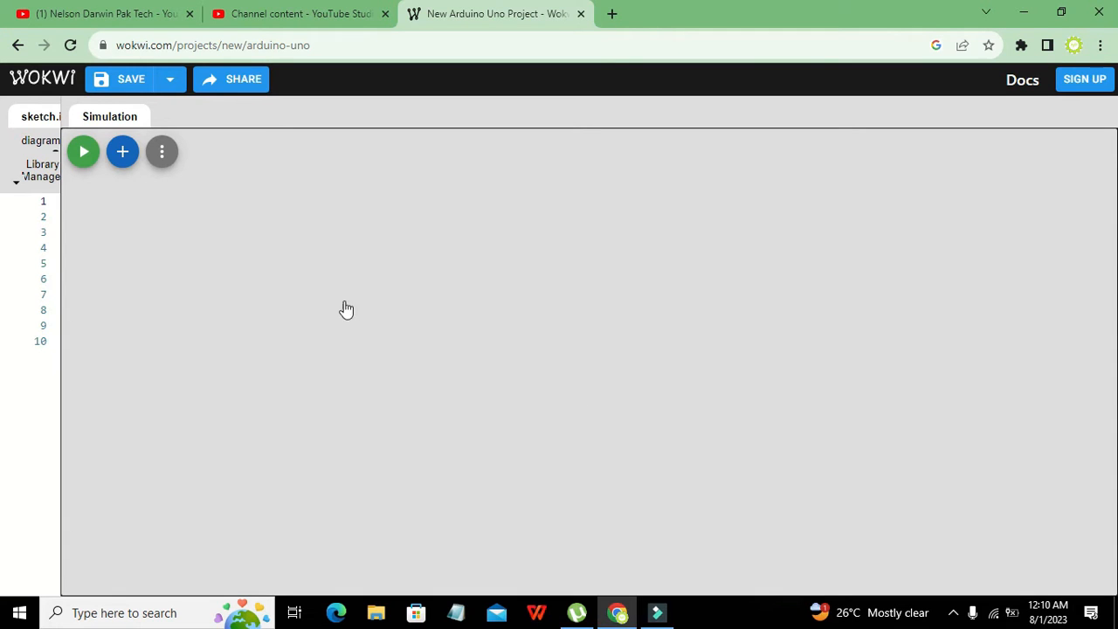
click(122, 151)
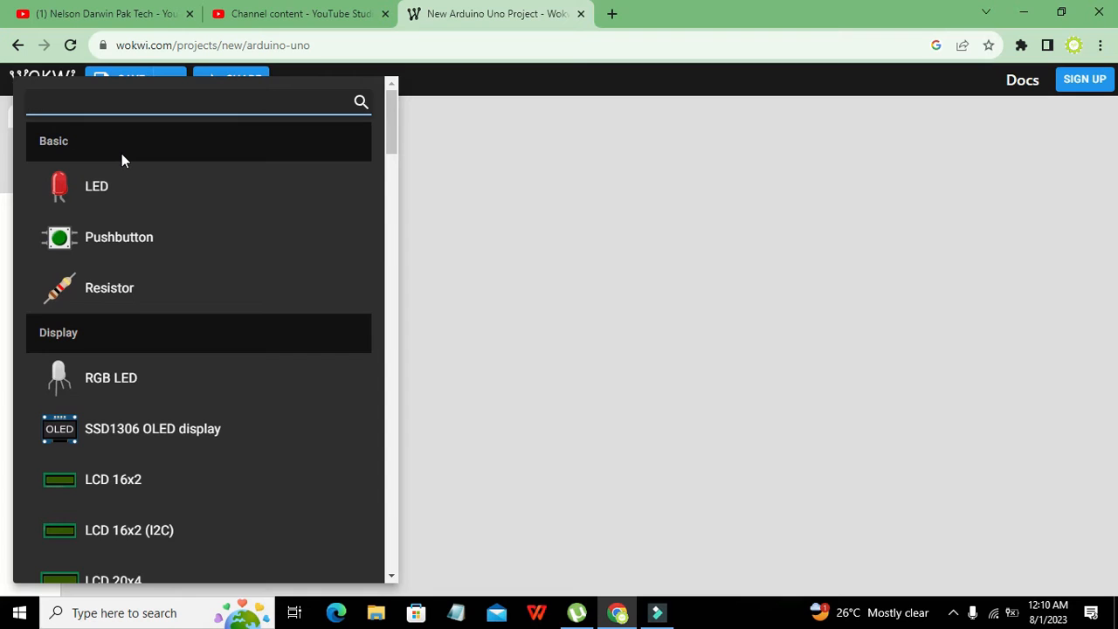
text(mux)
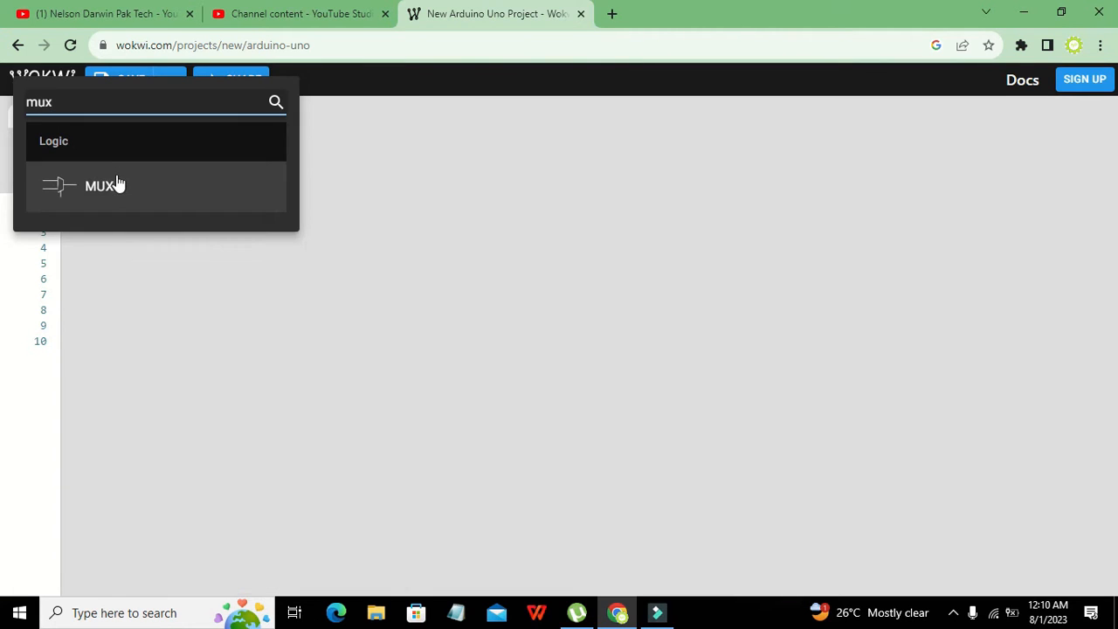
click(117, 185)
drag(170, 230, 576, 351)
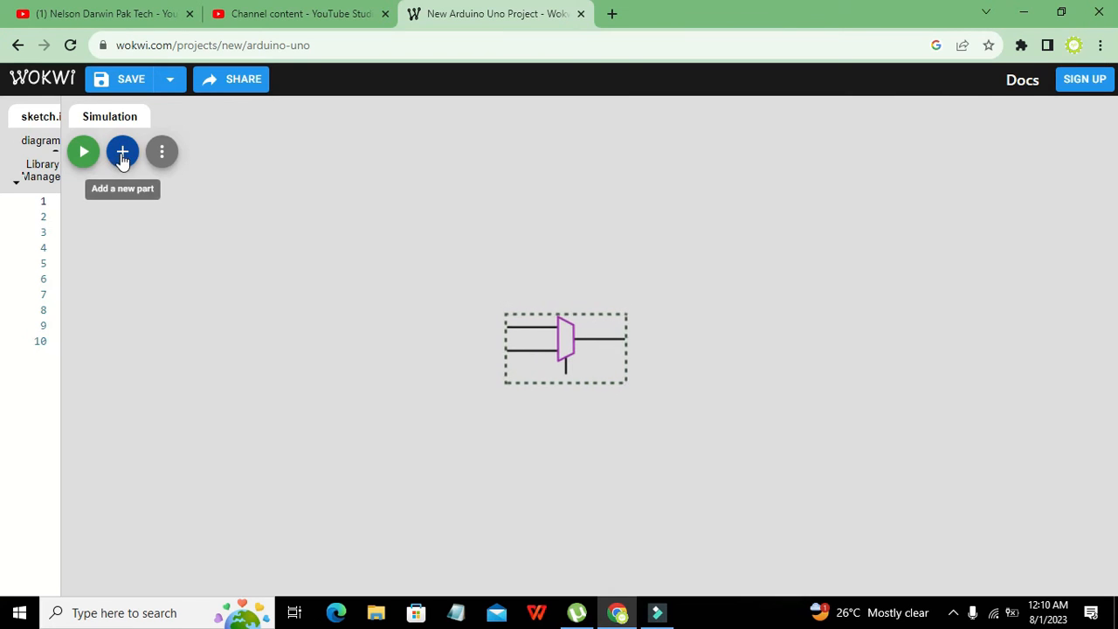
- Add an LED and place it above and to the right of the multiplexer
click(122, 154)
click(100, 185)
drag(103, 199, 714, 273)
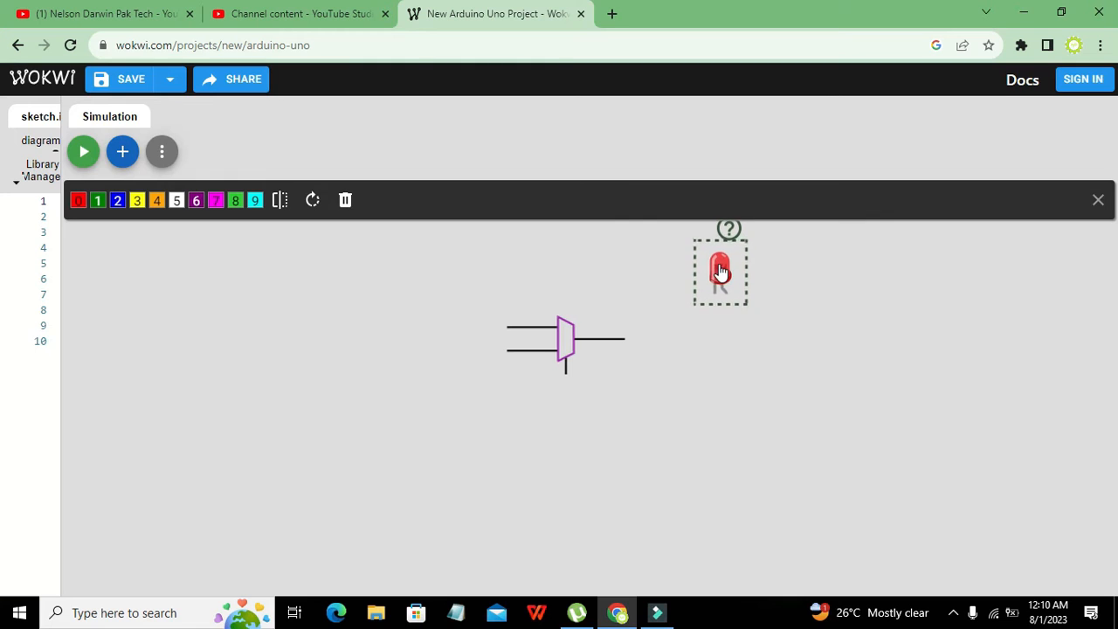
- Shift the multiplexer slightly downward and examine its input, select and output pins
click(580, 317)
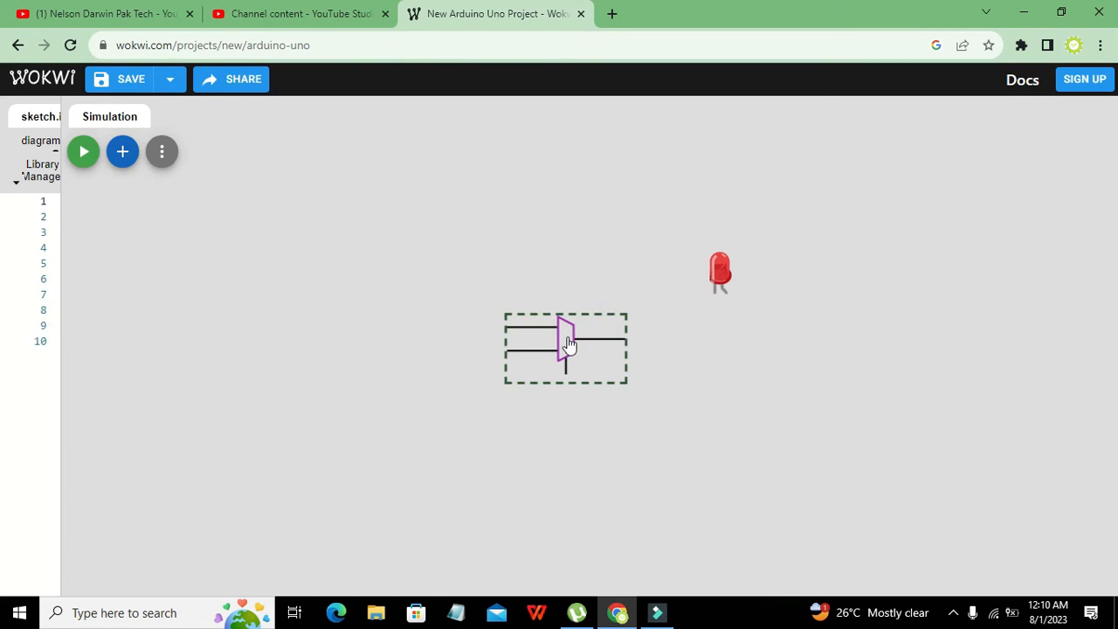
click(606, 413)
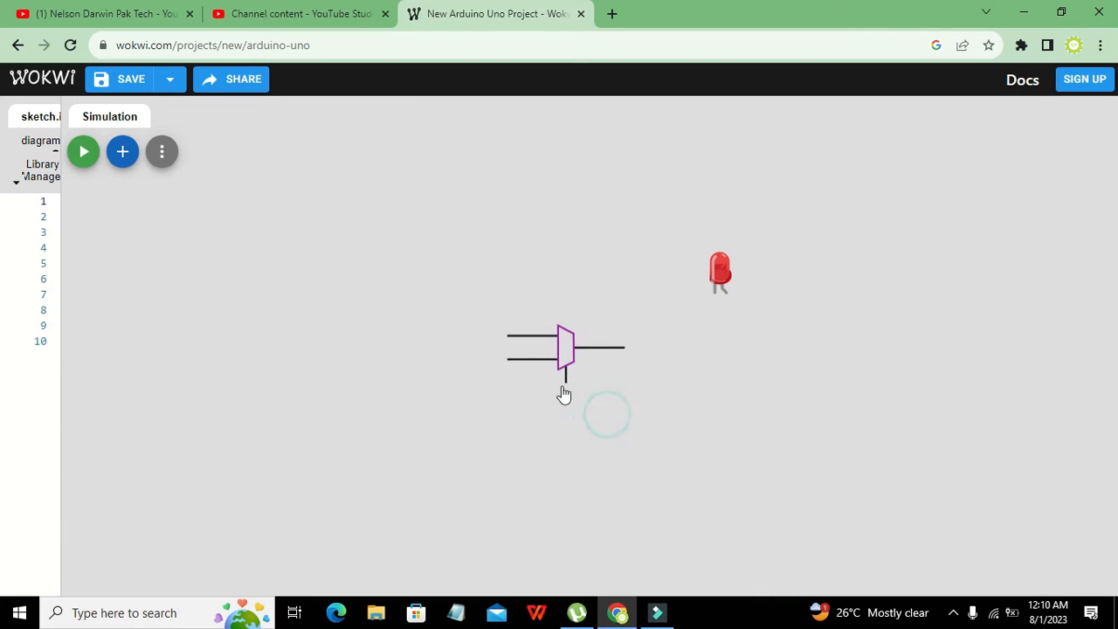
click(511, 351)
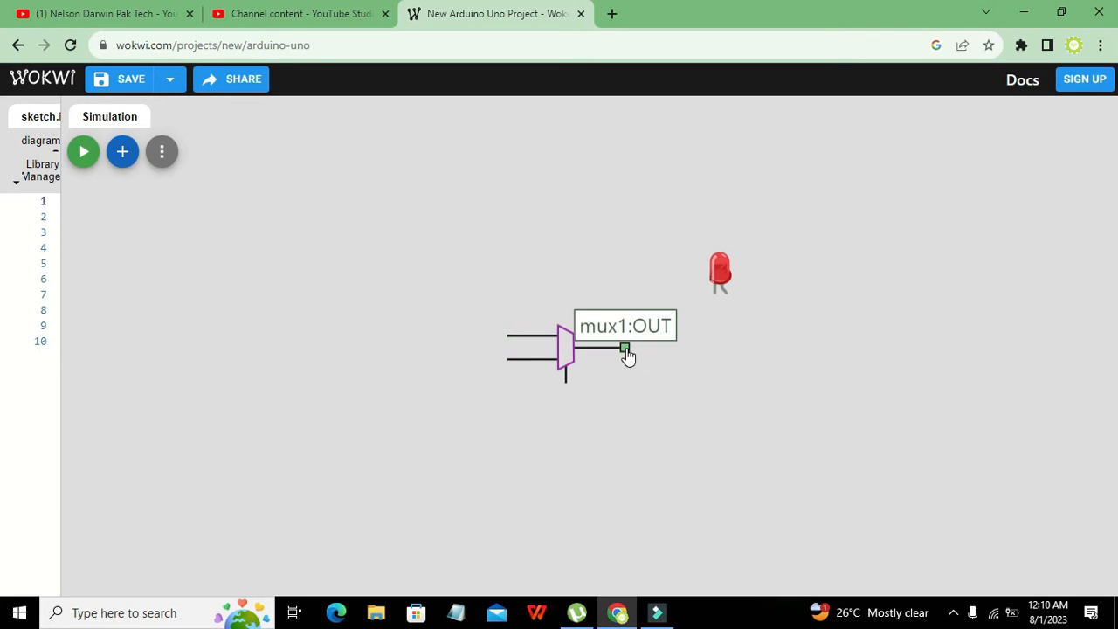
click(569, 399)
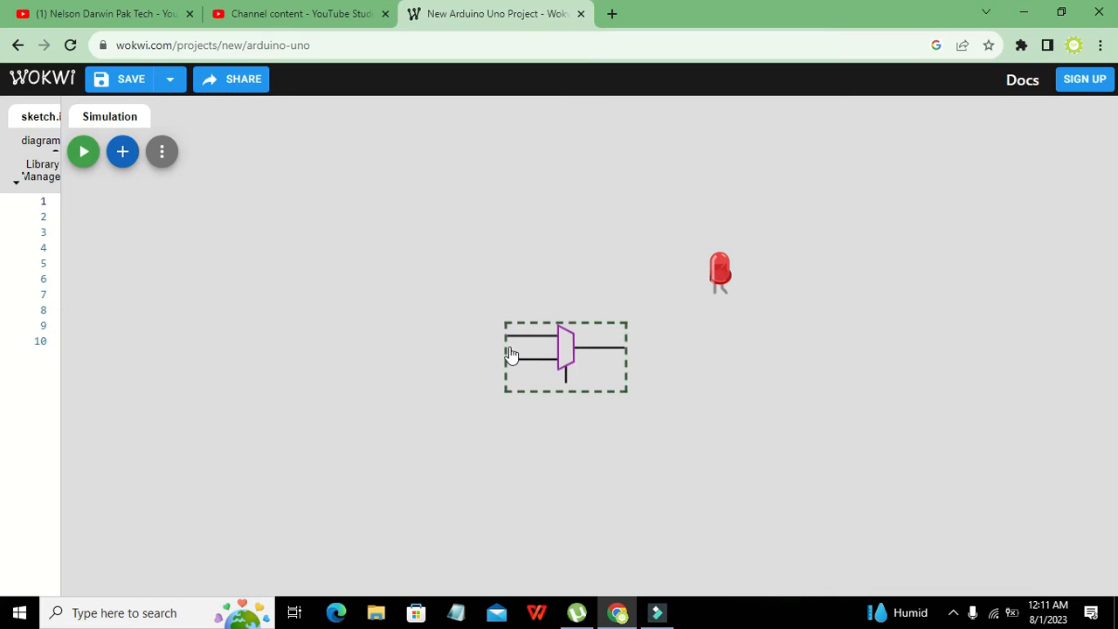
click(522, 368)
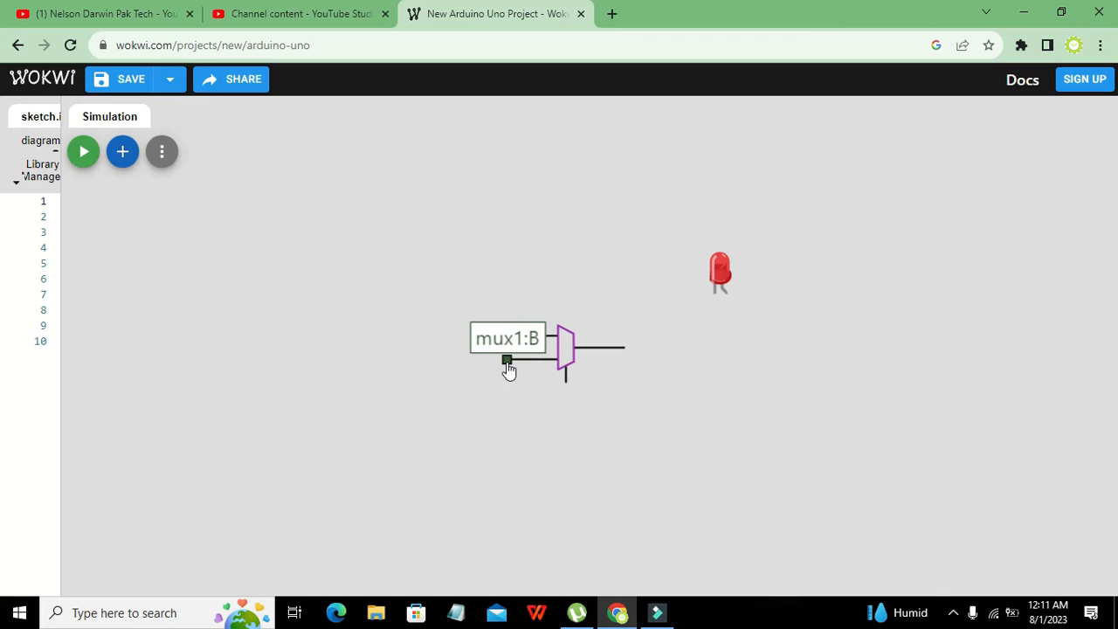
- Wire the LED's anode pin A to the multiplexer's OUT pin
click(564, 366)
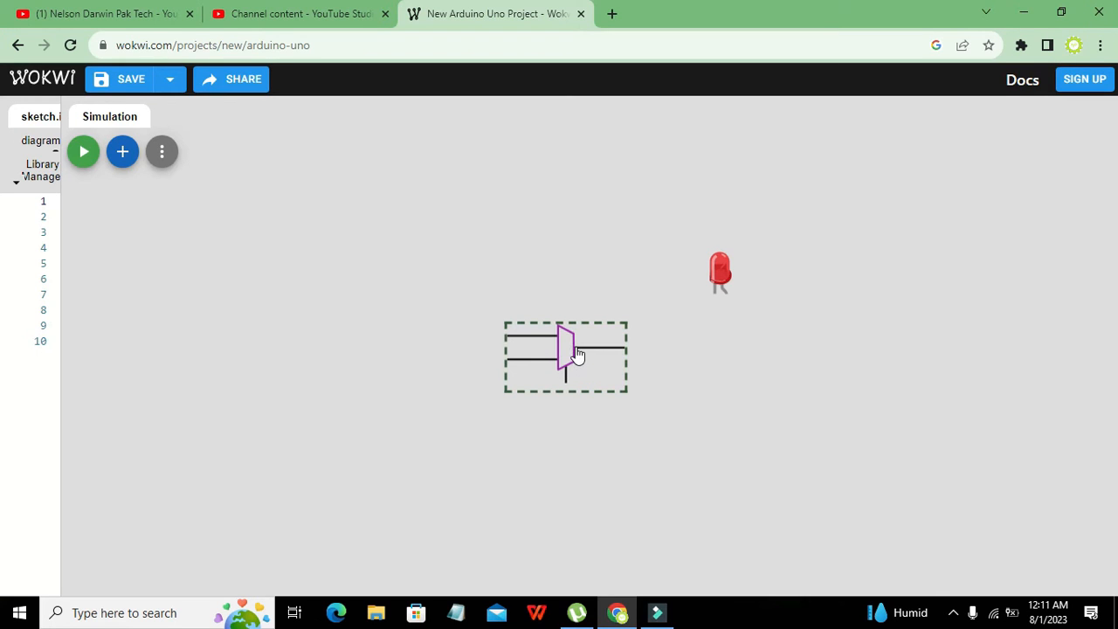
click(727, 296)
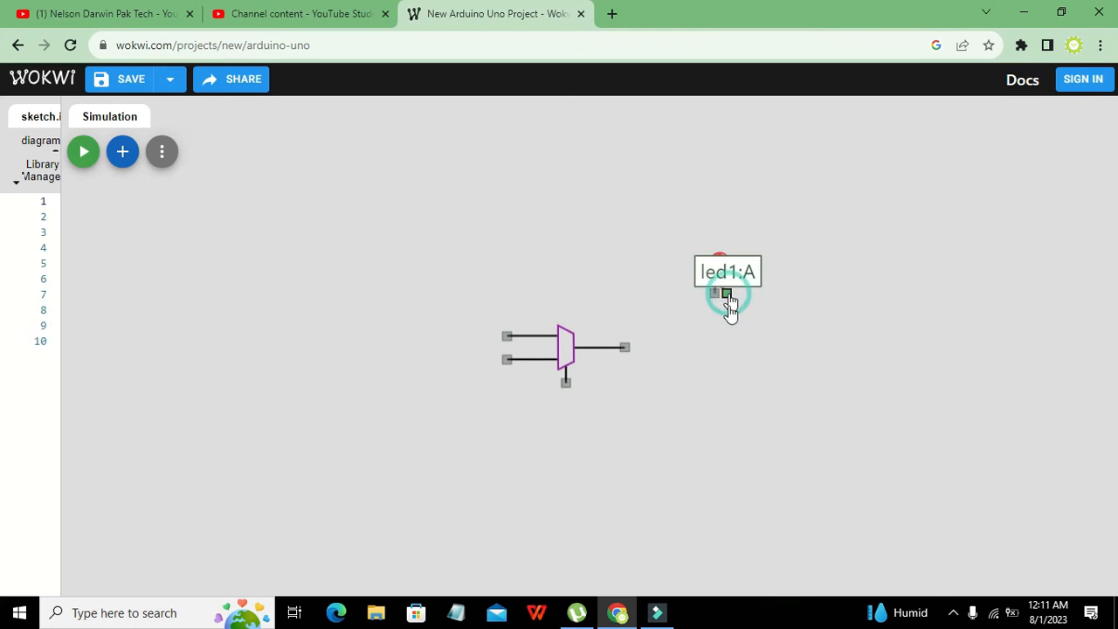
click(626, 348)
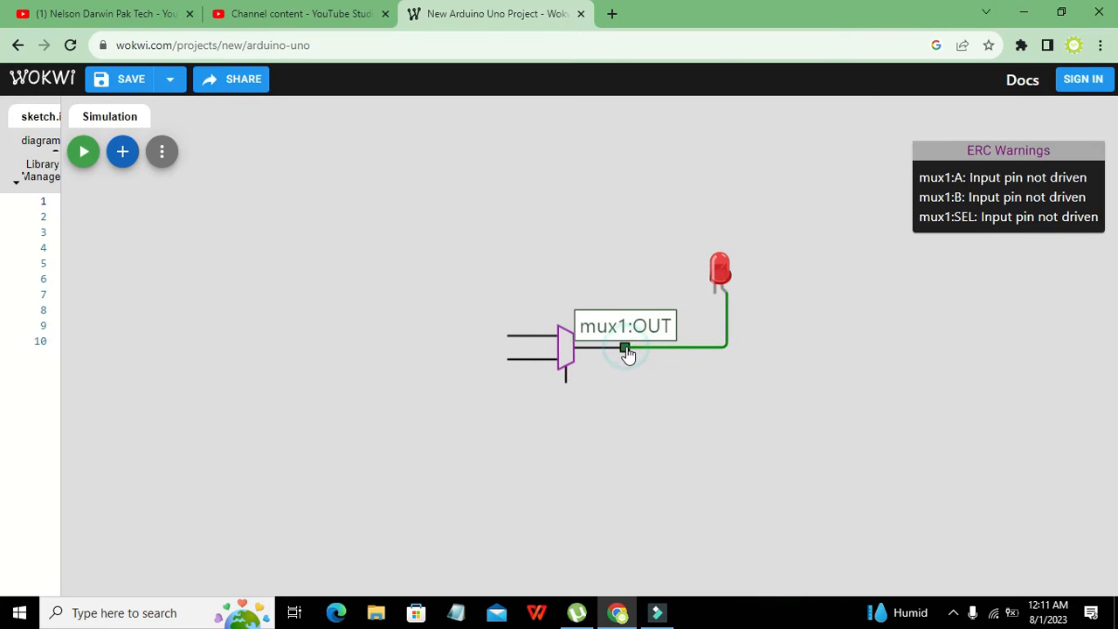
- Add a GND Symbol and place it below the LED
click(122, 154)
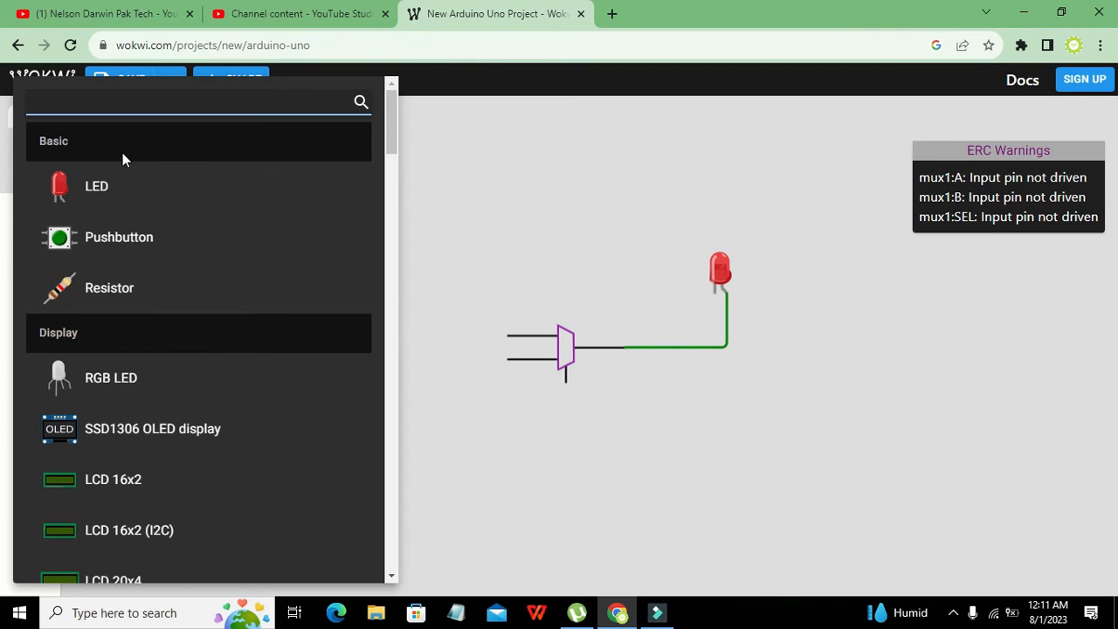
text(gnd)
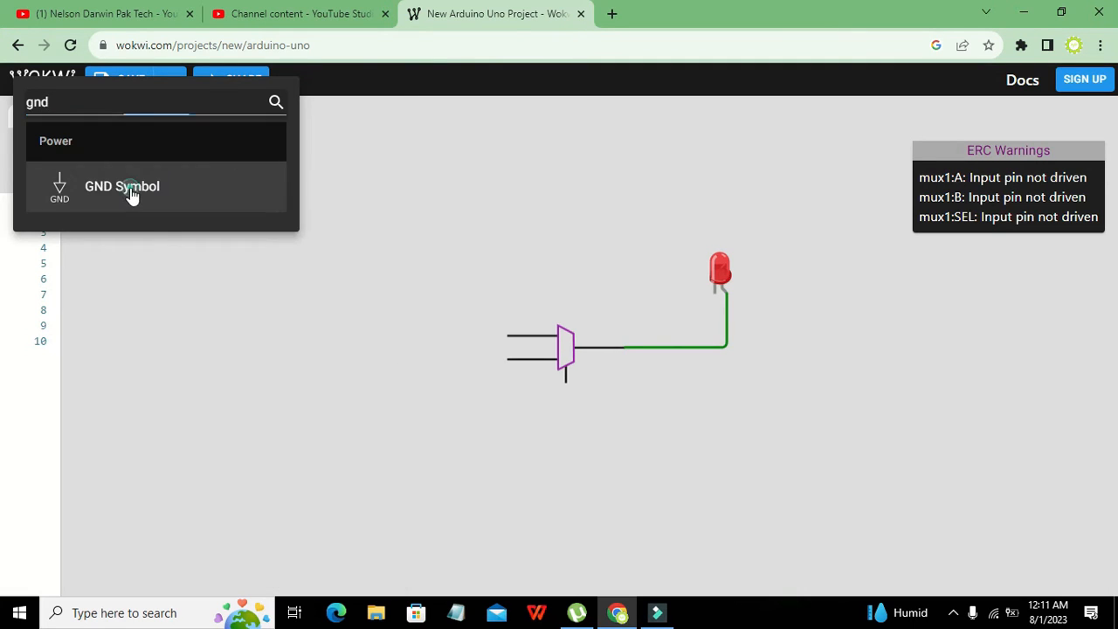
click(130, 191)
drag(99, 217, 714, 439)
click(756, 395)
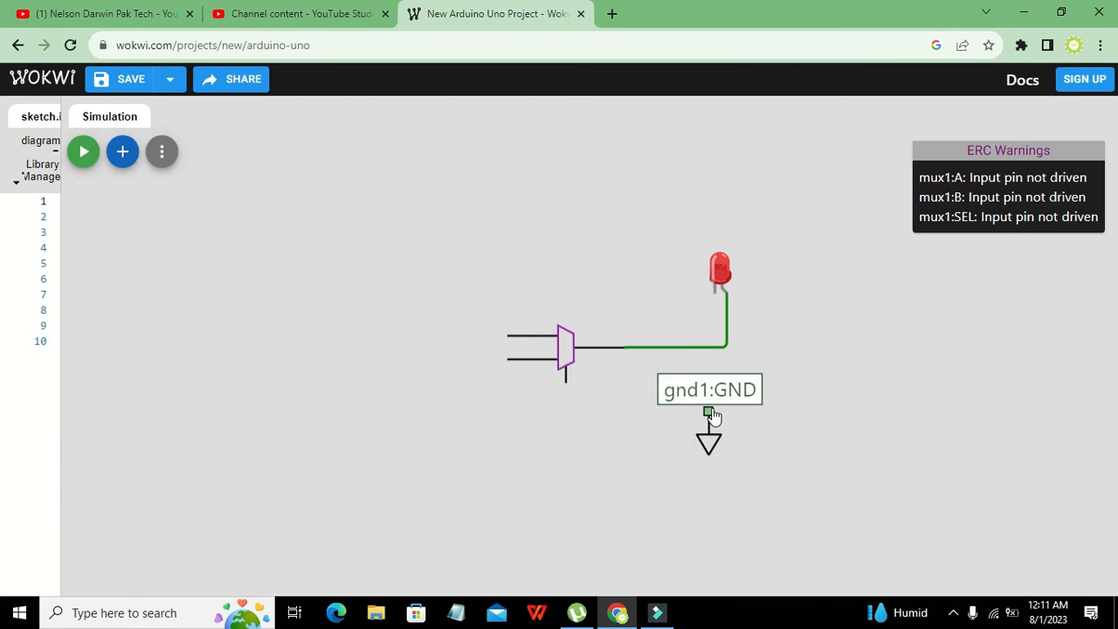
- Wire the GND symbol to the LED's cathode pin
click(710, 409)
click(716, 295)
click(845, 419)
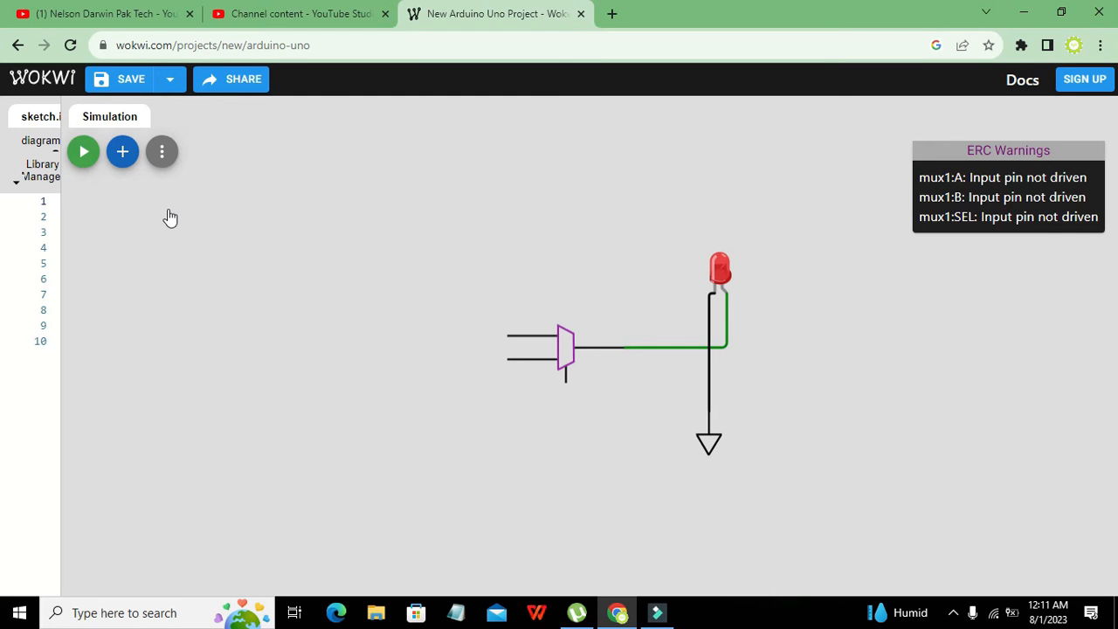
- Add a slide switch and place it to the upper left of the multiplexer
click(122, 155)
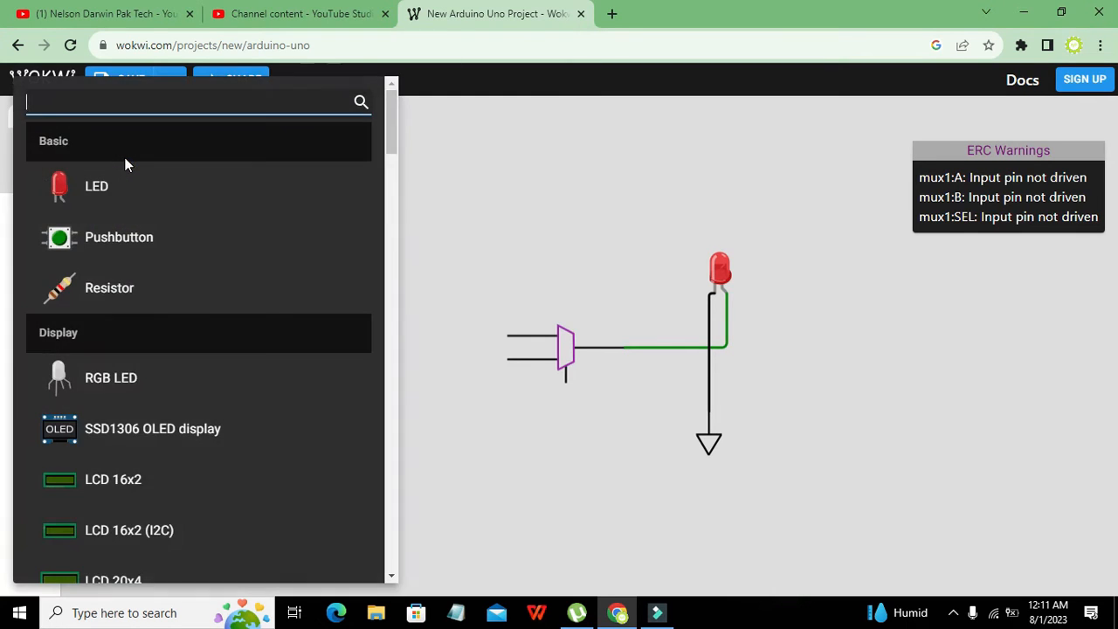
drag(390, 189, 381, 255)
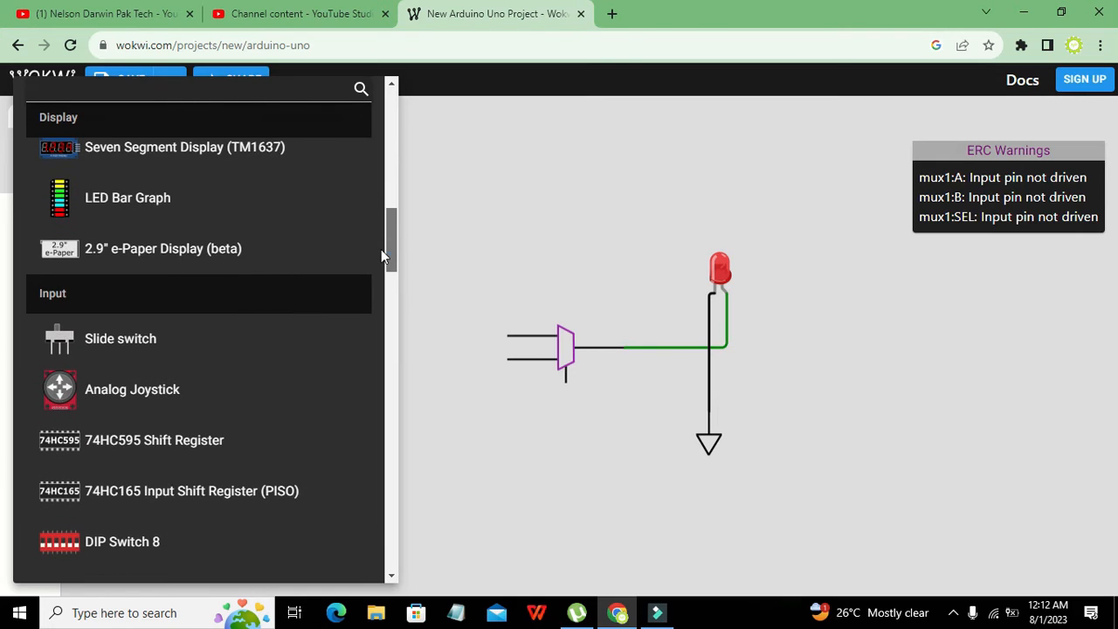
click(126, 339)
drag(95, 210, 379, 237)
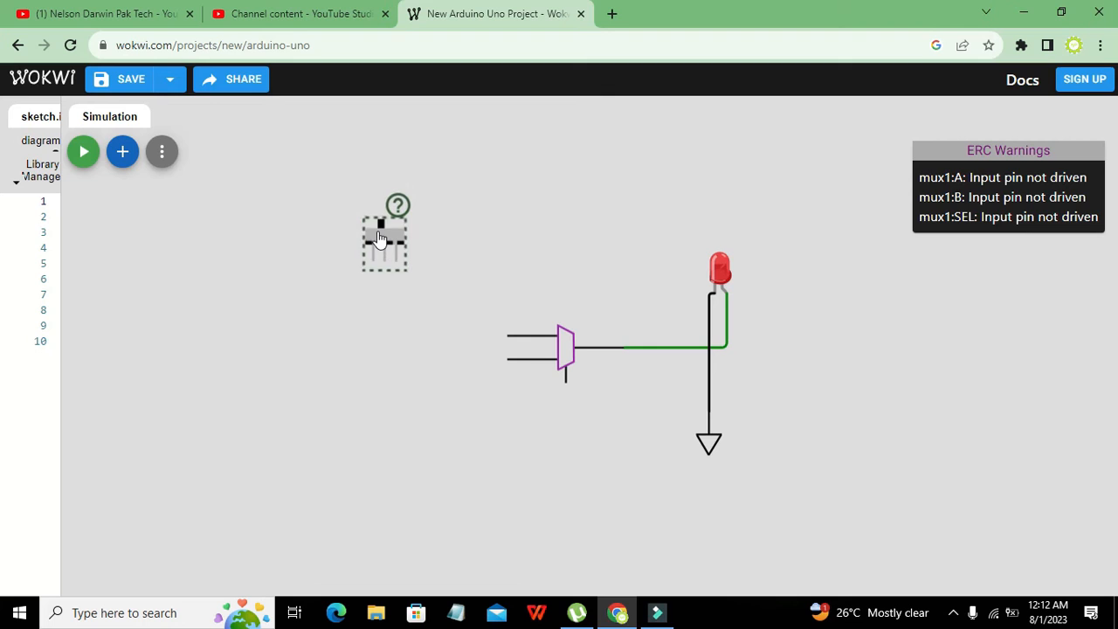
- Duplicate the slide switch twice and place the copies below the original in a vertical column
key(d)
drag(381, 241, 391, 346)
key(d)
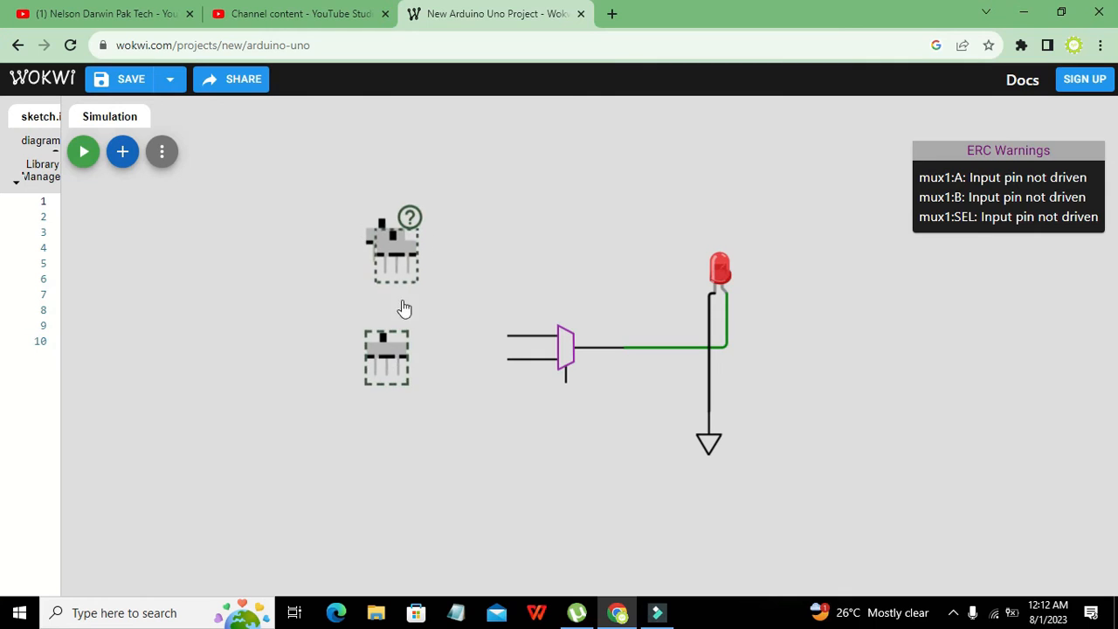
drag(395, 254, 396, 476)
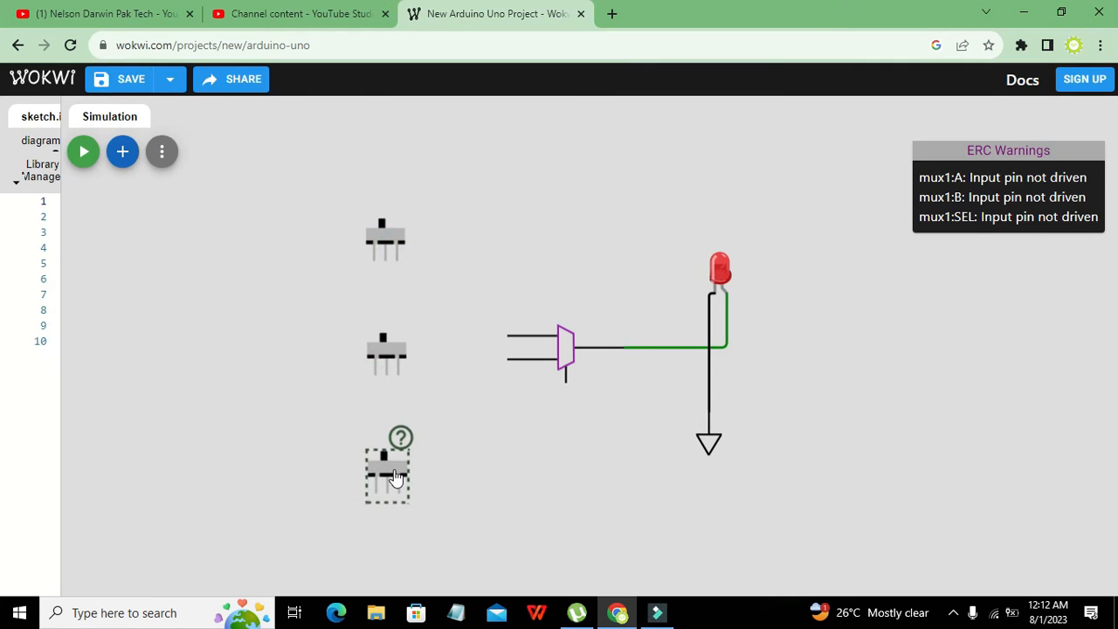
- Adjust the middle and lowest slide switches so that they line up with each other
click(394, 358)
drag(393, 358, 402, 348)
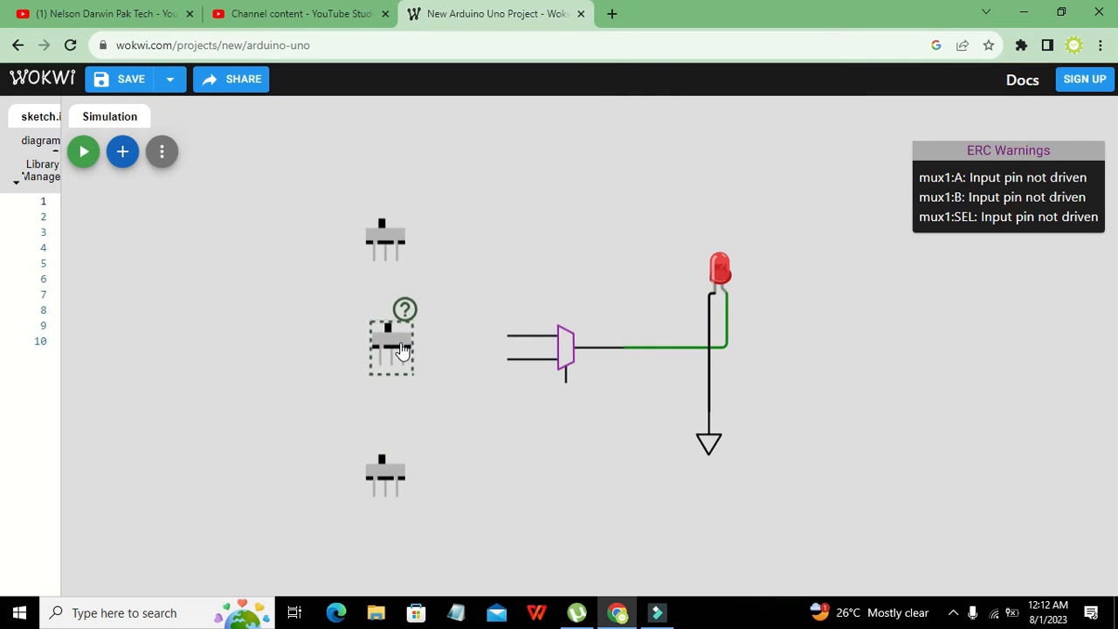
drag(389, 467, 398, 472)
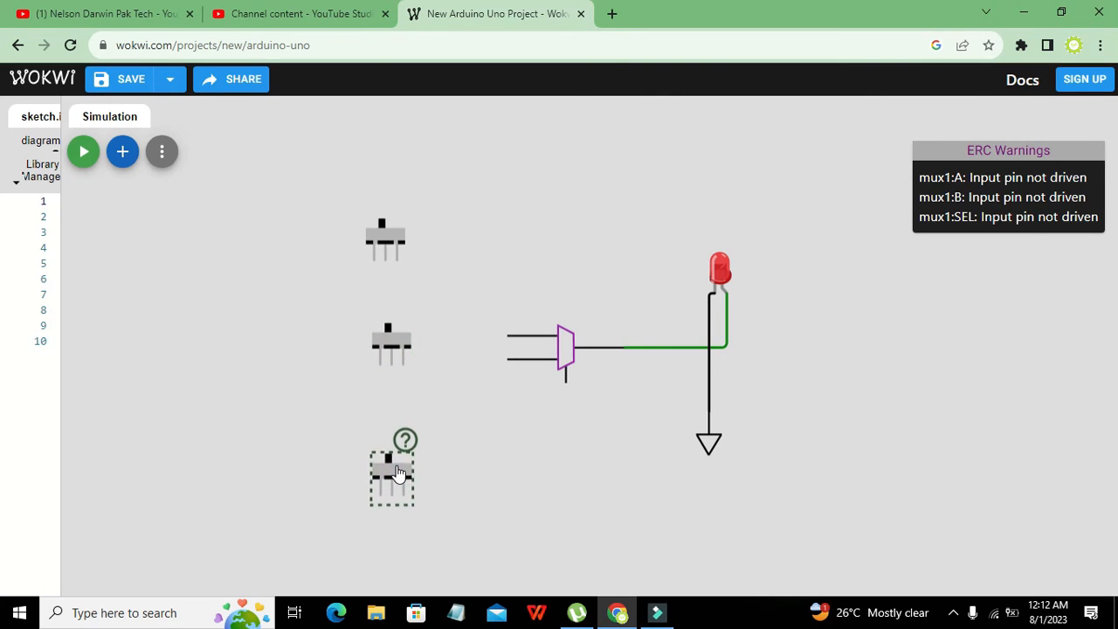
click(559, 470)
- Wire the multiplexer's SEL pin to the middle pin of the lowest slide switch, routing the wire beneath the switch
click(566, 382)
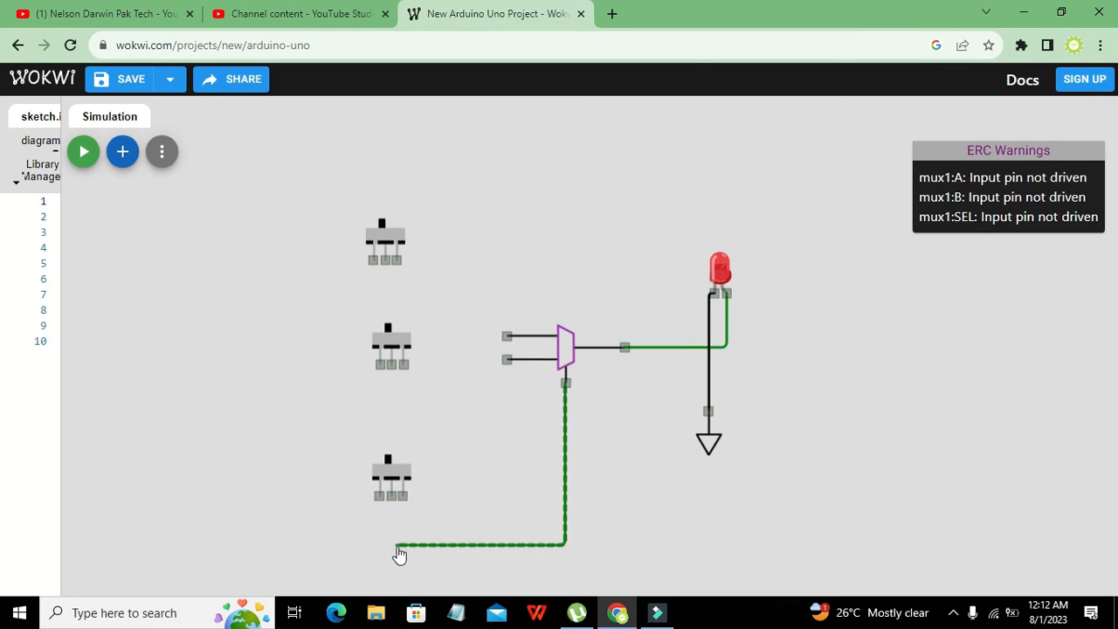
click(392, 554)
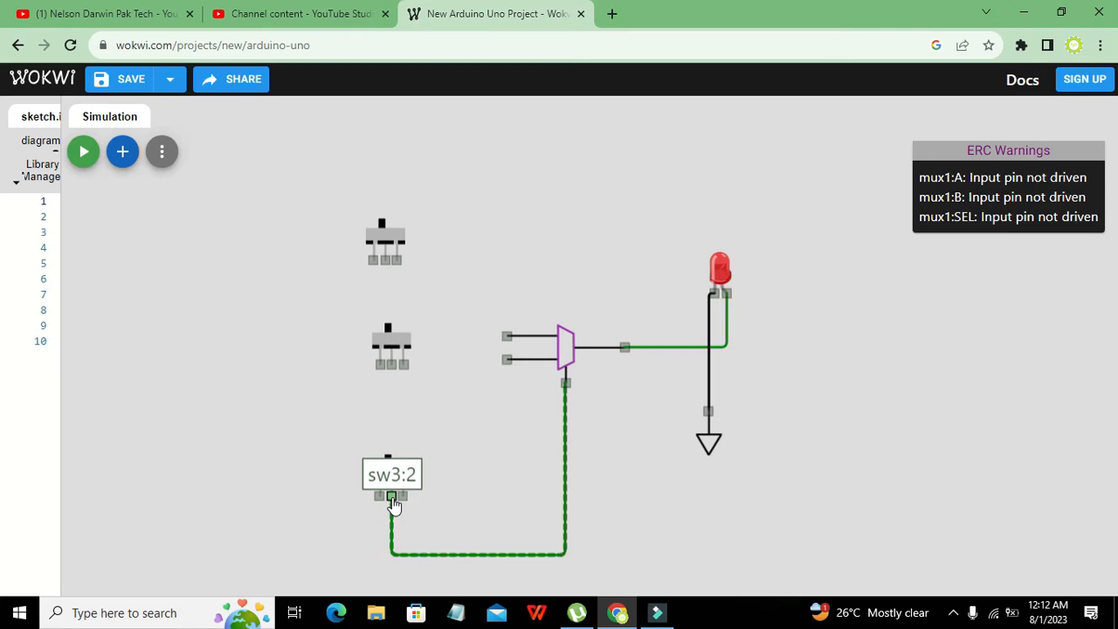
click(390, 496)
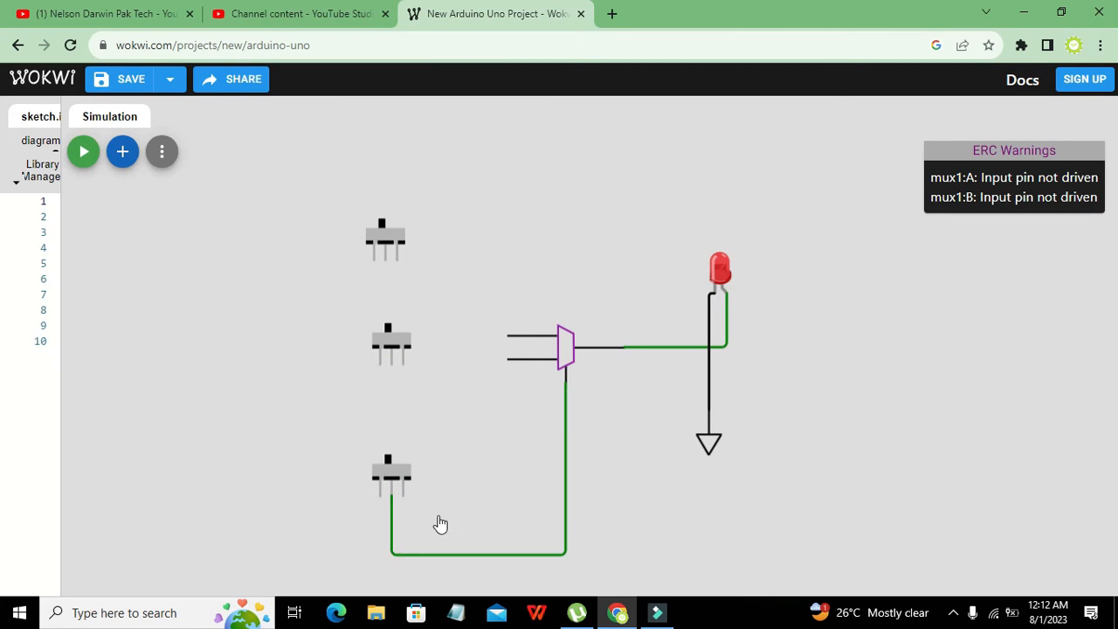
- Add a GND symbol to the lower left of the lowest slide switch and wire it to the switch's left pin
click(125, 162)
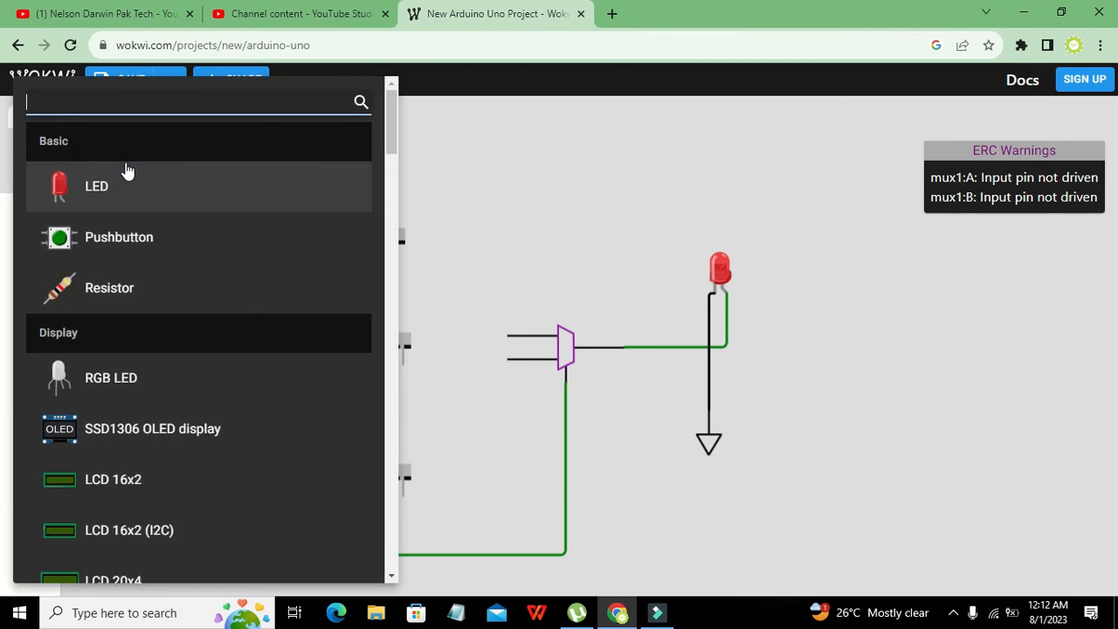
text(gnd)
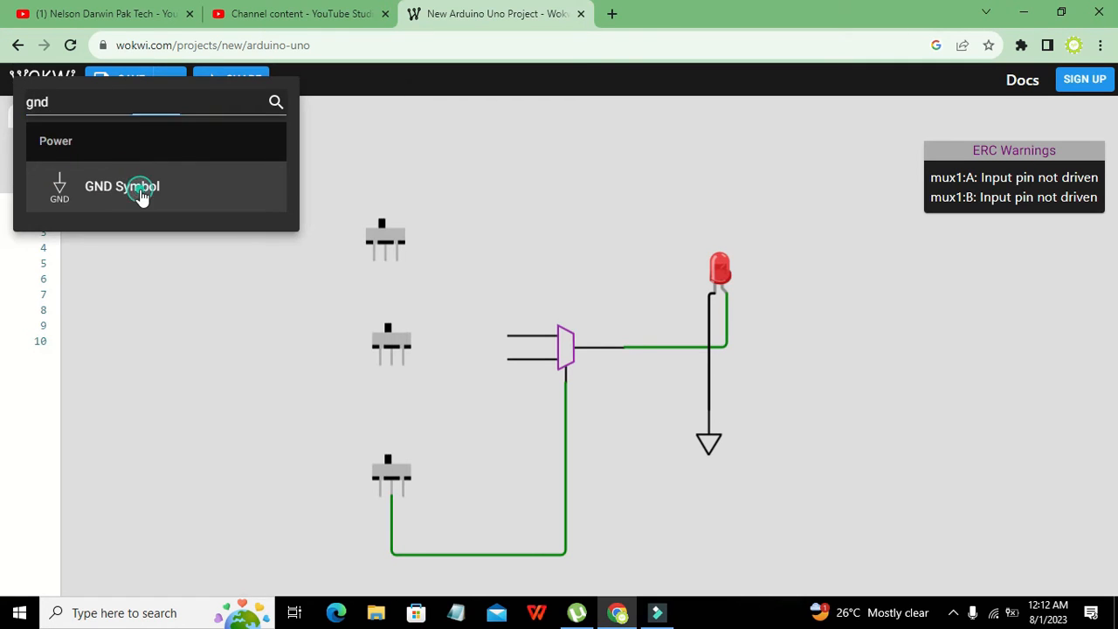
click(142, 193)
drag(87, 219, 332, 540)
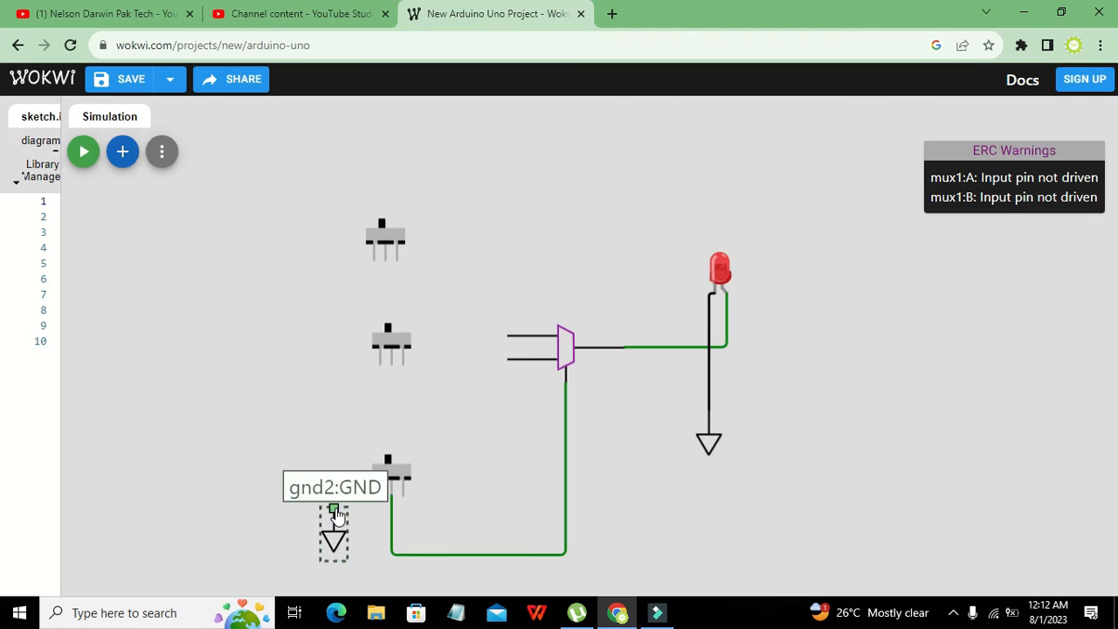
click(334, 508)
click(379, 499)
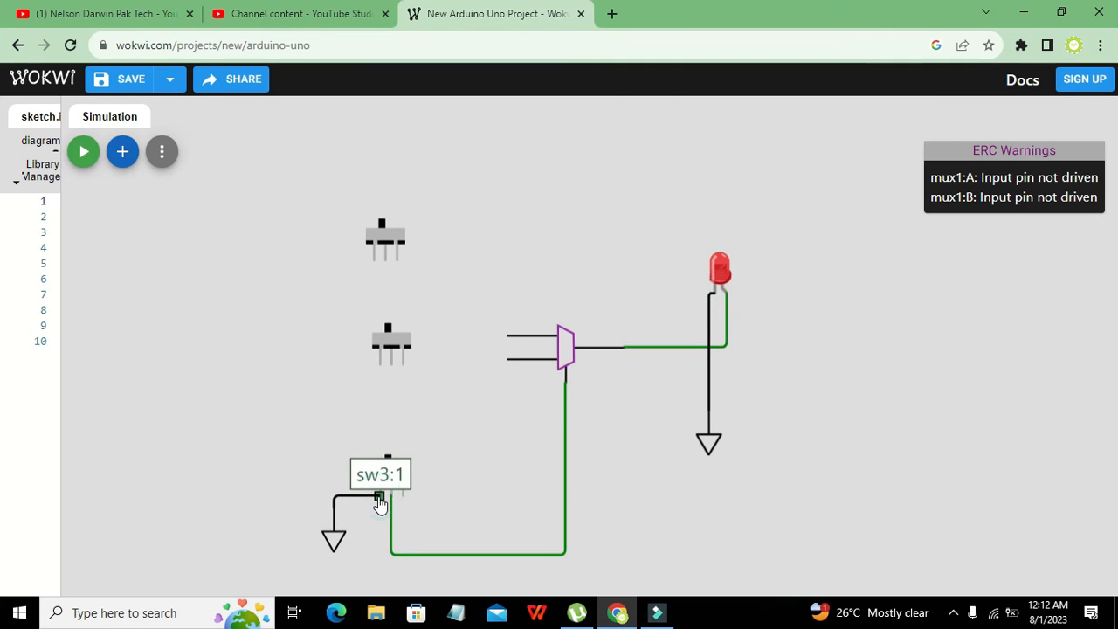
- Add a VCC symbol to the right of the lowest slide switch and wire it to the switch's right pin
click(131, 157)
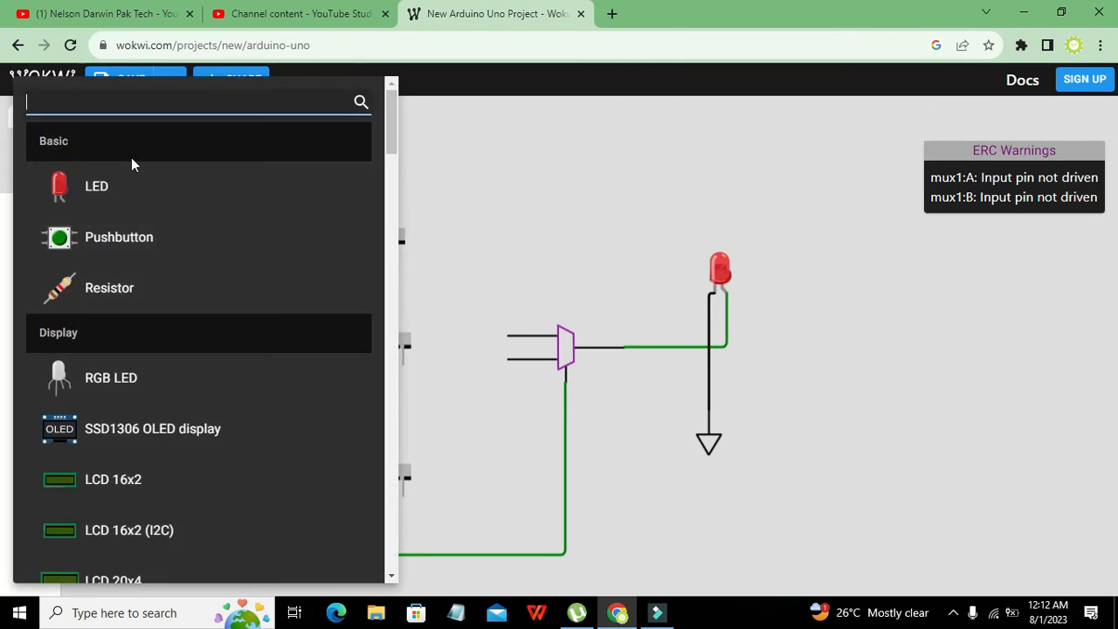
text(vcc)
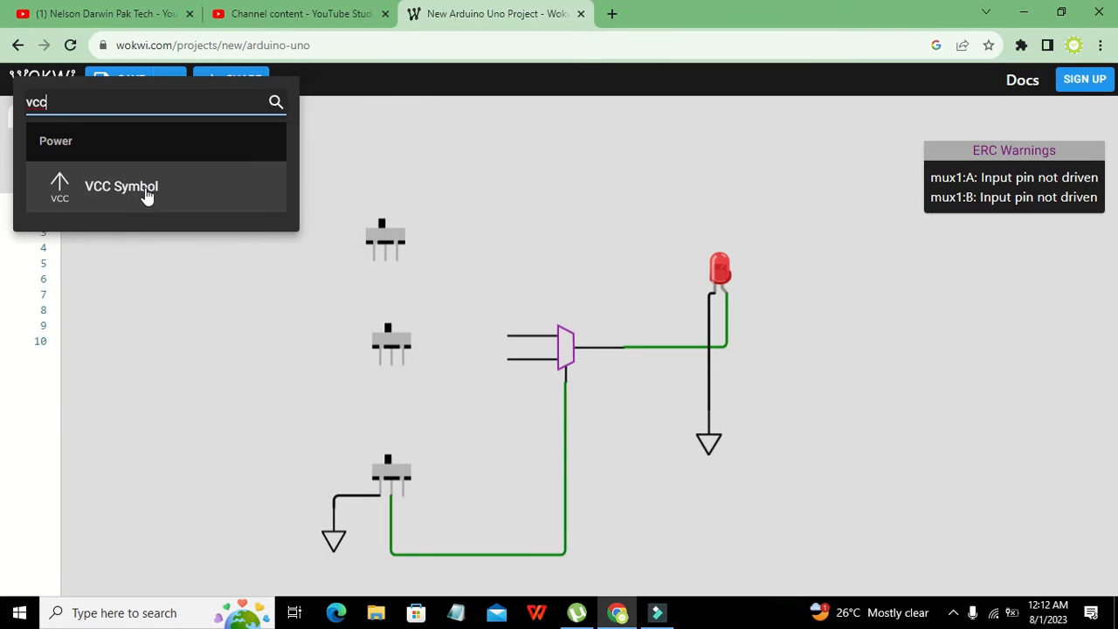
click(145, 192)
drag(84, 208, 474, 489)
click(467, 490)
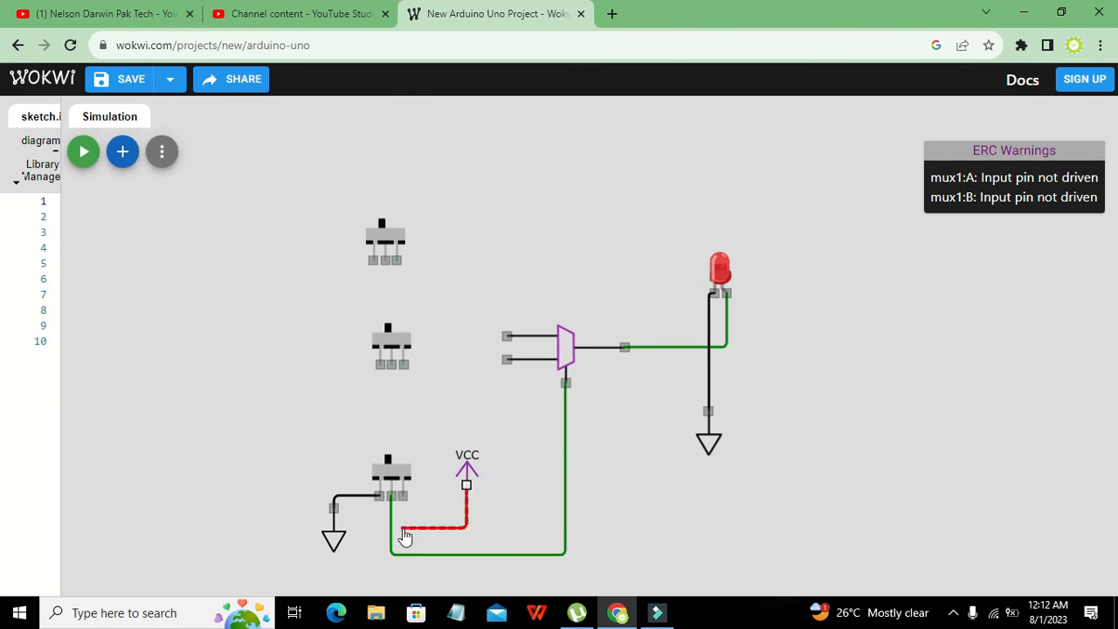
click(404, 498)
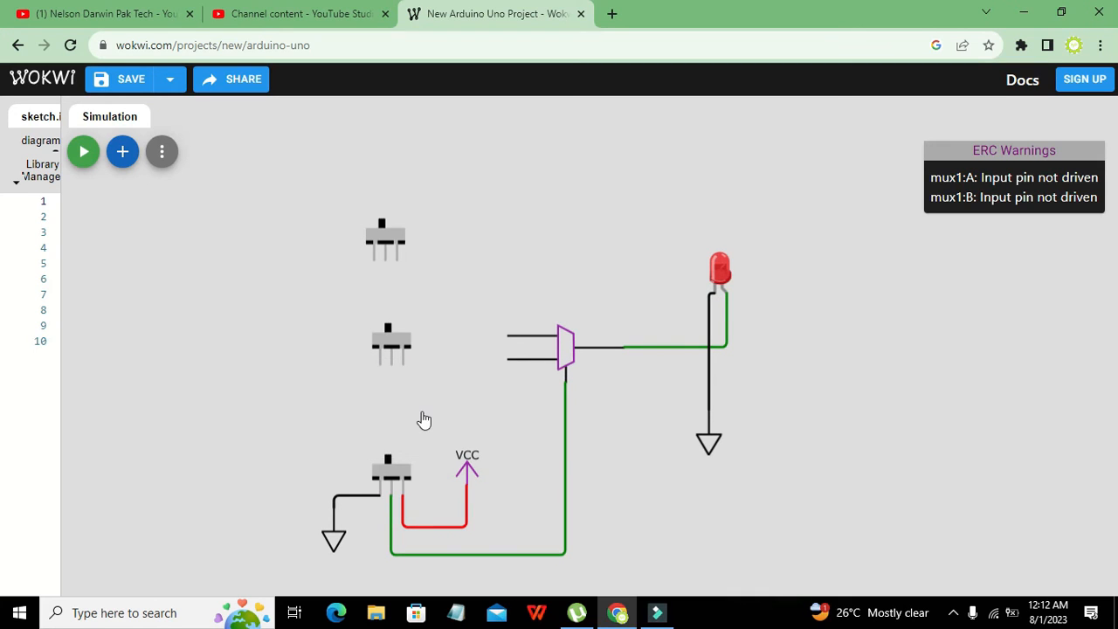
- Shift the upper two slide switches slightly down and left, and wire the top switch's middle pin to the multiplexer's A input
drag(404, 341, 393, 345)
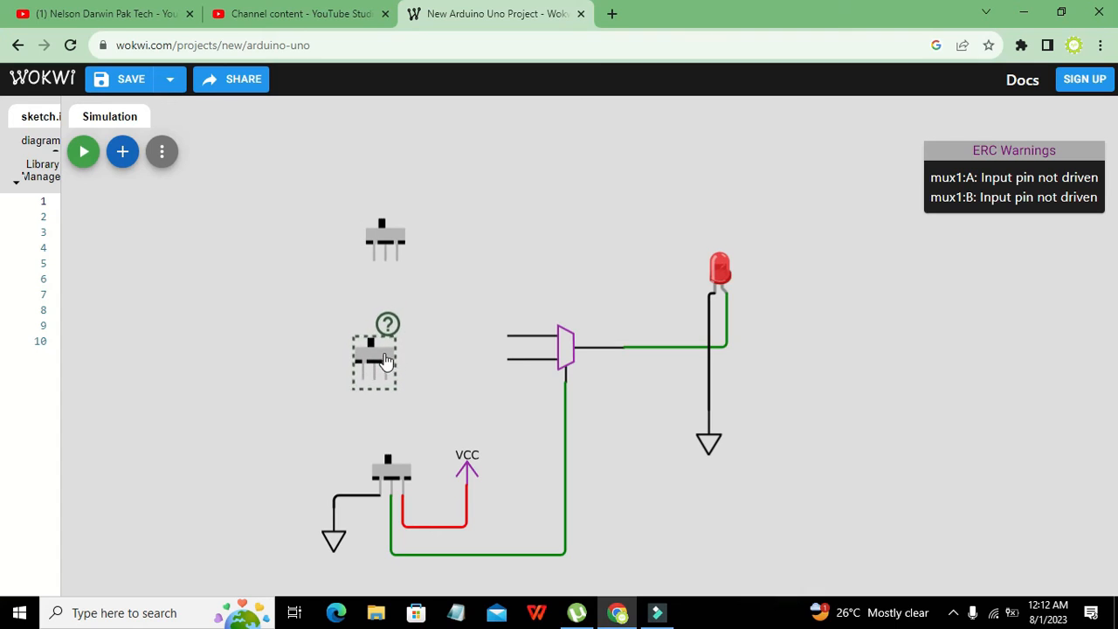
drag(394, 238, 382, 256)
click(374, 276)
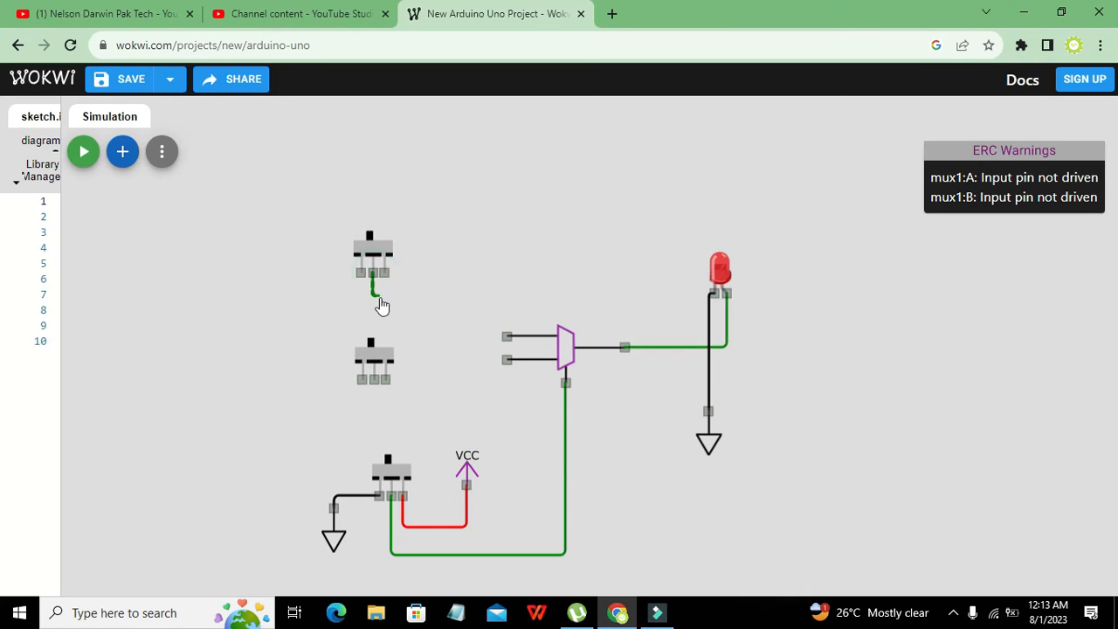
click(505, 298)
click(507, 338)
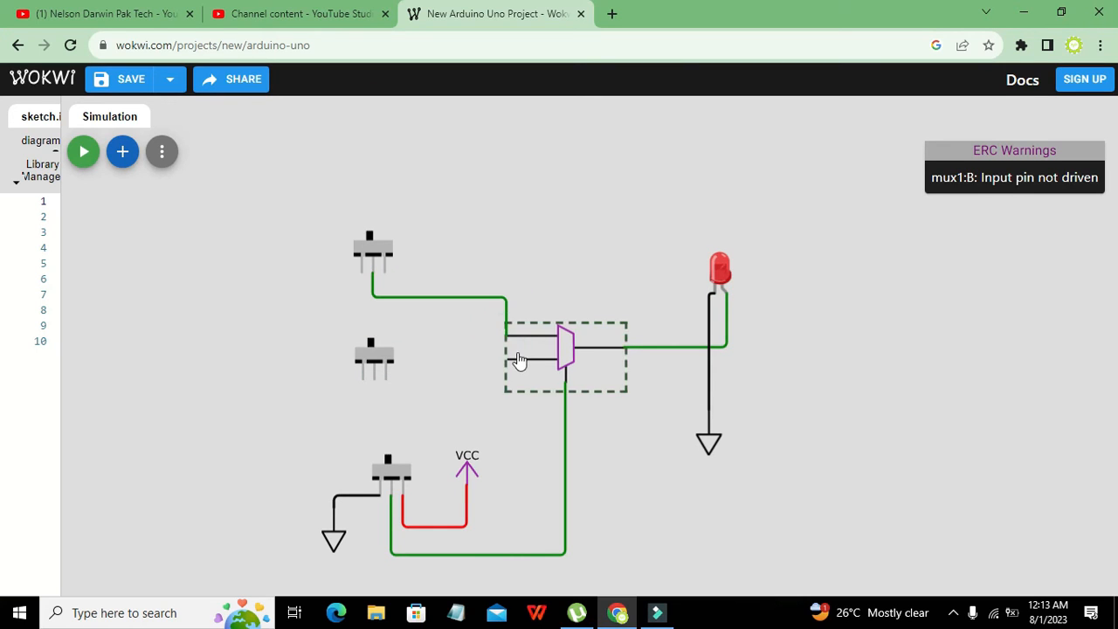
- Wire the multiplexer's B input to the middle pin of the middle slide switch, routing the wire beneath the switch
click(508, 359)
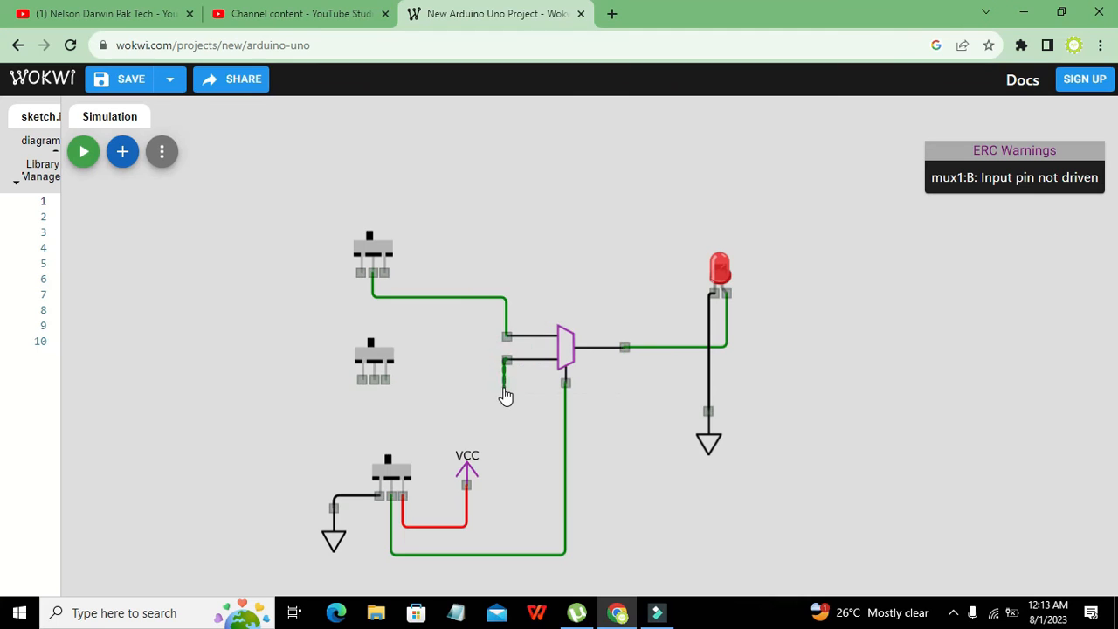
click(506, 401)
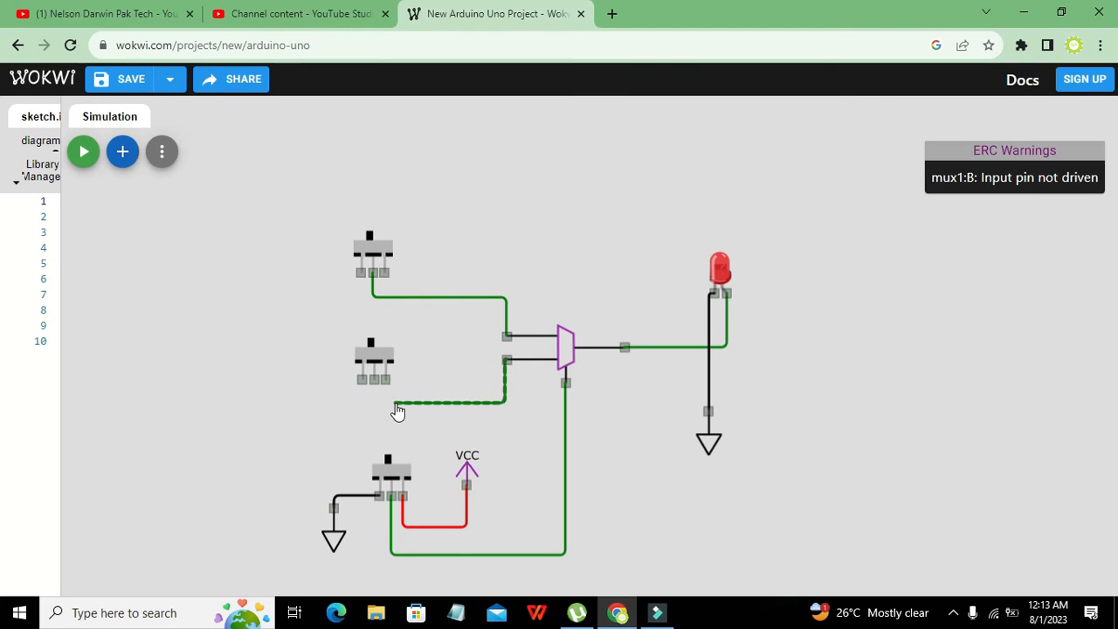
click(398, 406)
click(370, 403)
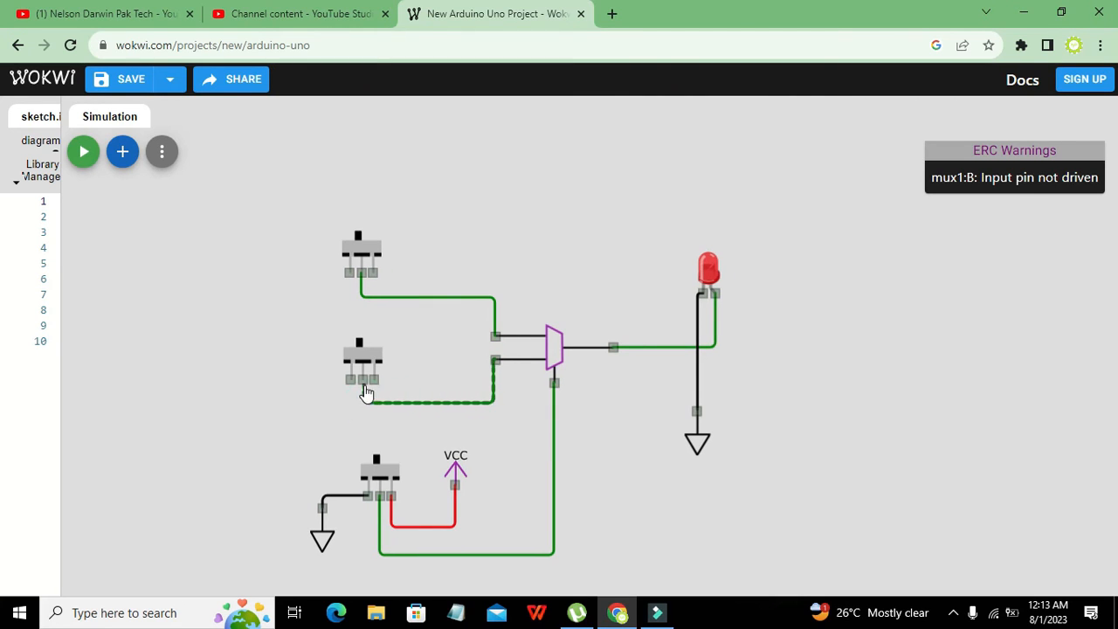
click(362, 379)
drag(325, 408, 371, 402)
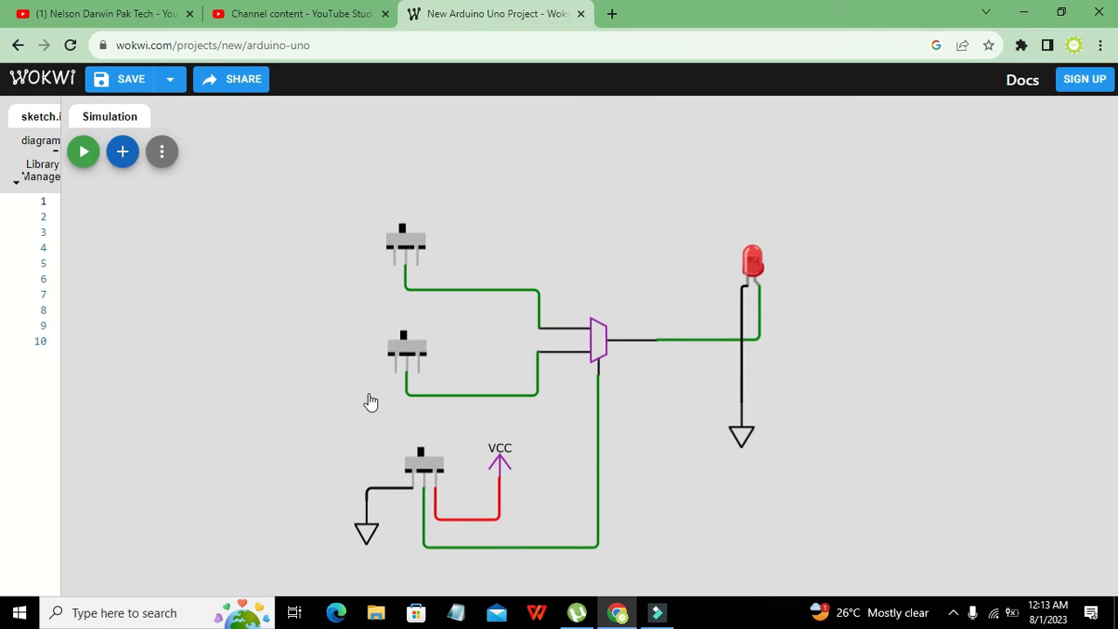
- Add a VCC symbol to the right of the top slide switch and wire it to the switch's right pin
click(124, 161)
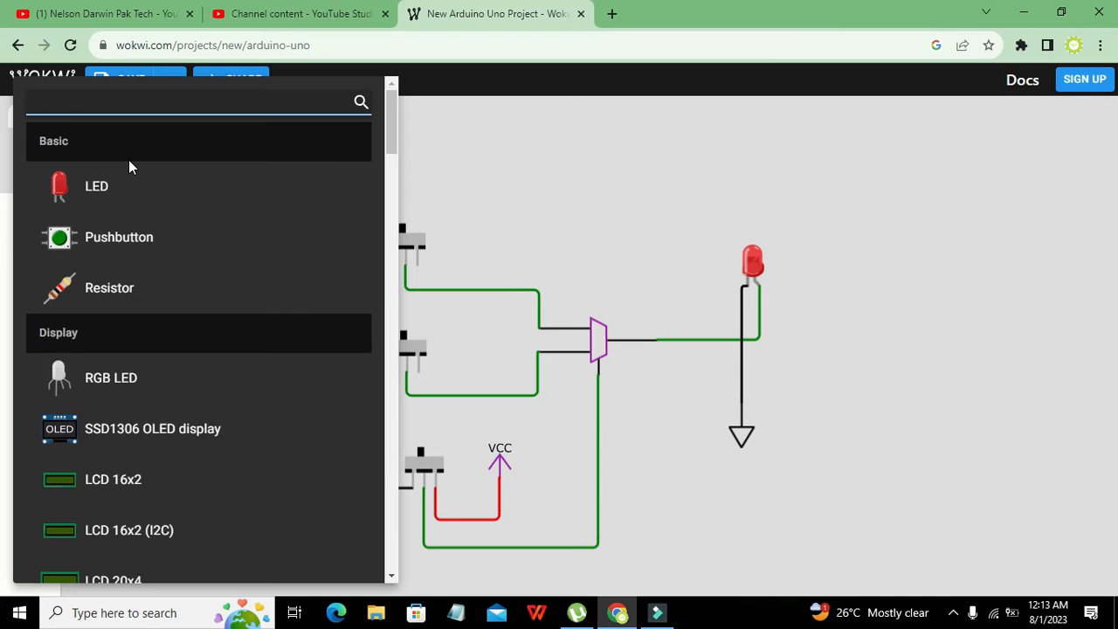
text(vcc)
click(139, 187)
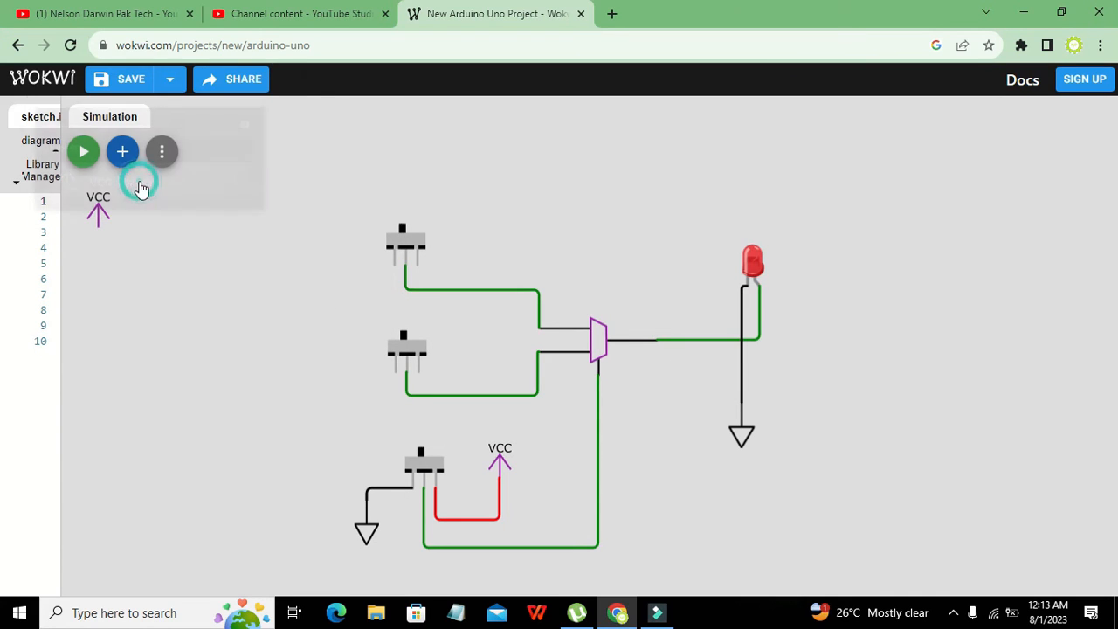
drag(98, 214, 489, 226)
click(487, 234)
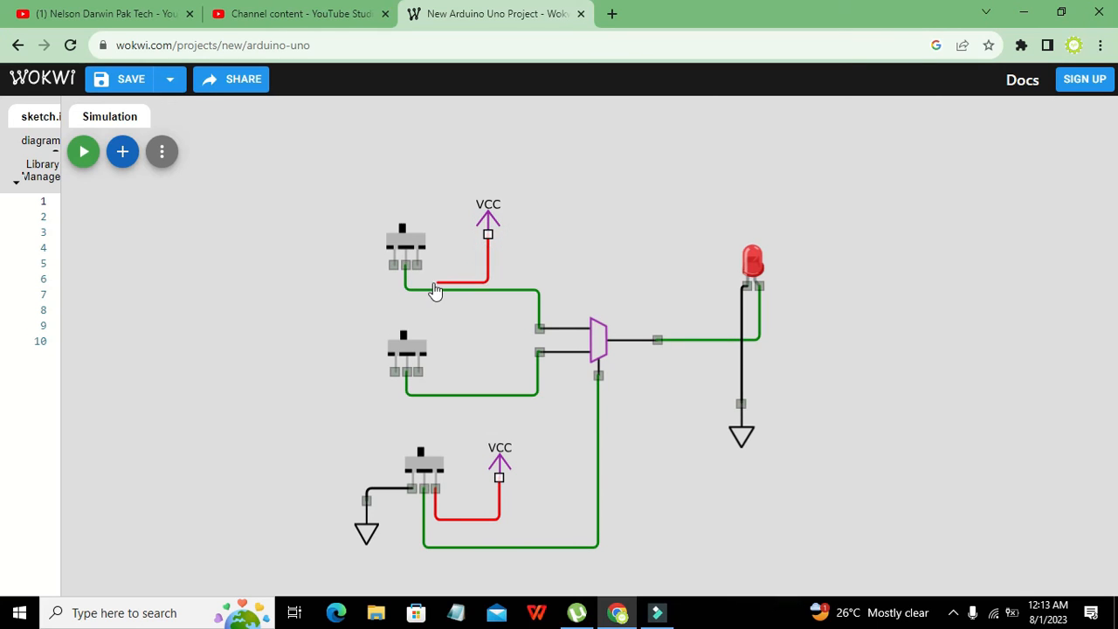
click(417, 265)
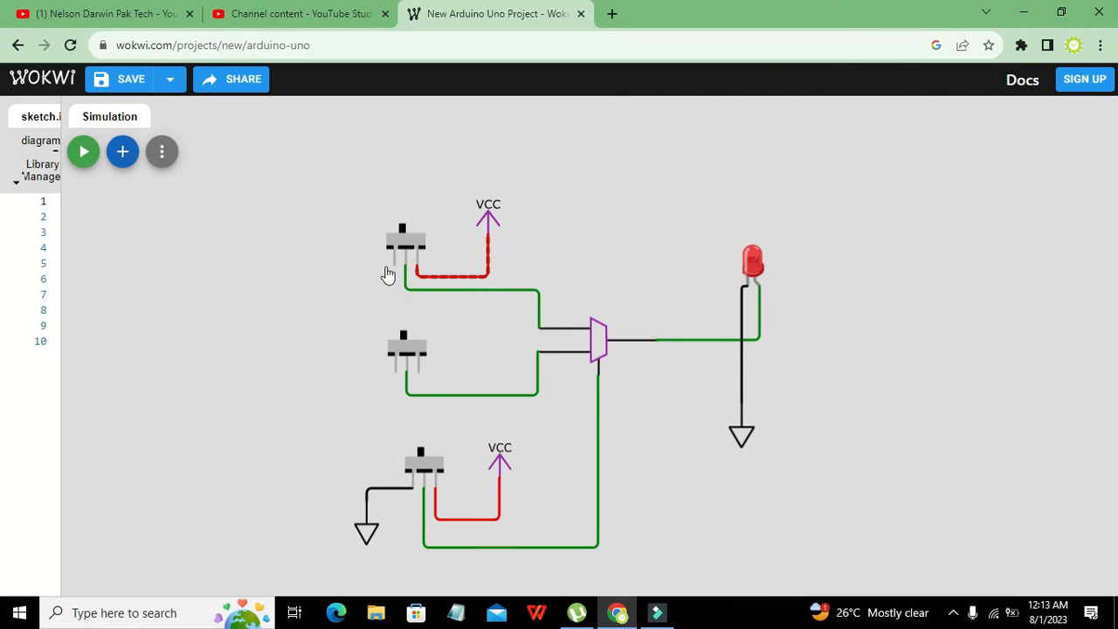
- Add a GND symbol to the lower left of the top slide switch and wire it to the switch's left pin
click(123, 156)
text(gnd)
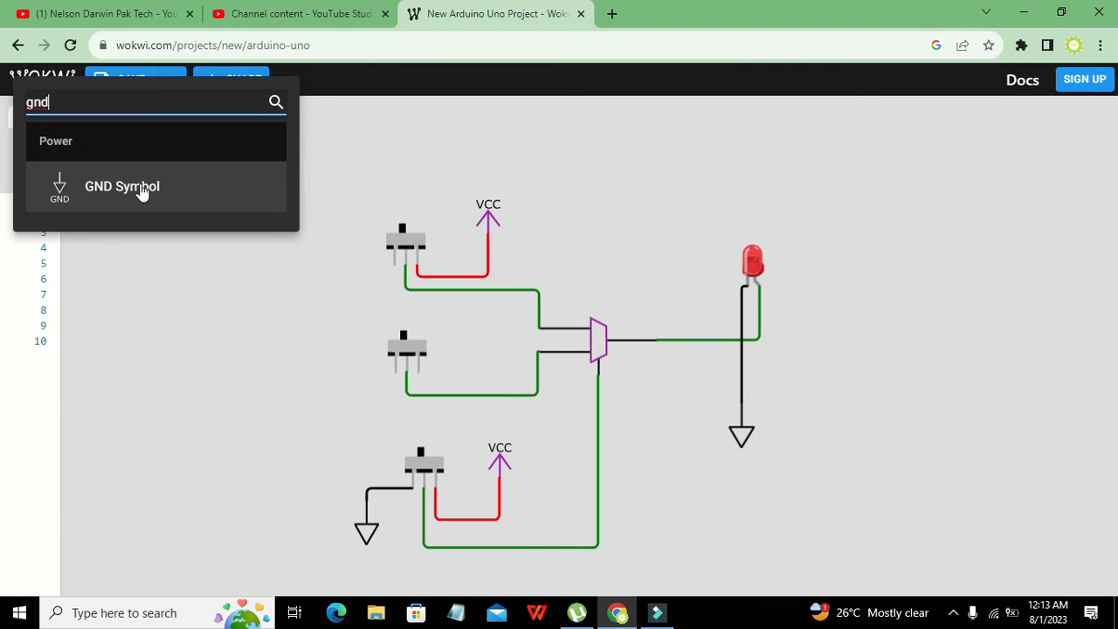
click(143, 191)
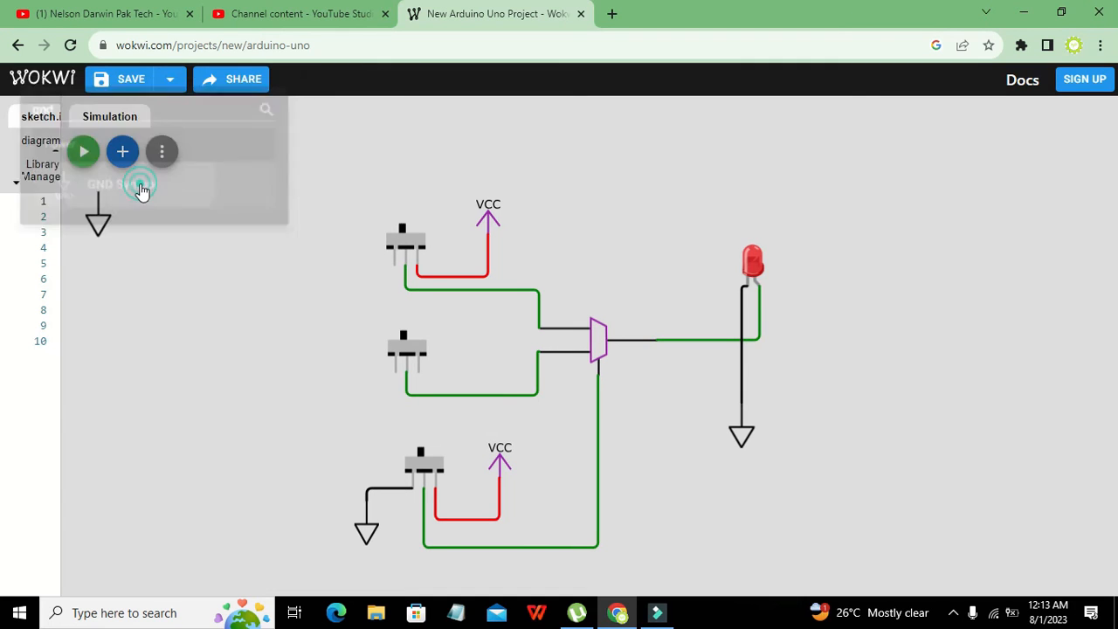
drag(93, 220, 348, 316)
click(342, 273)
click(394, 264)
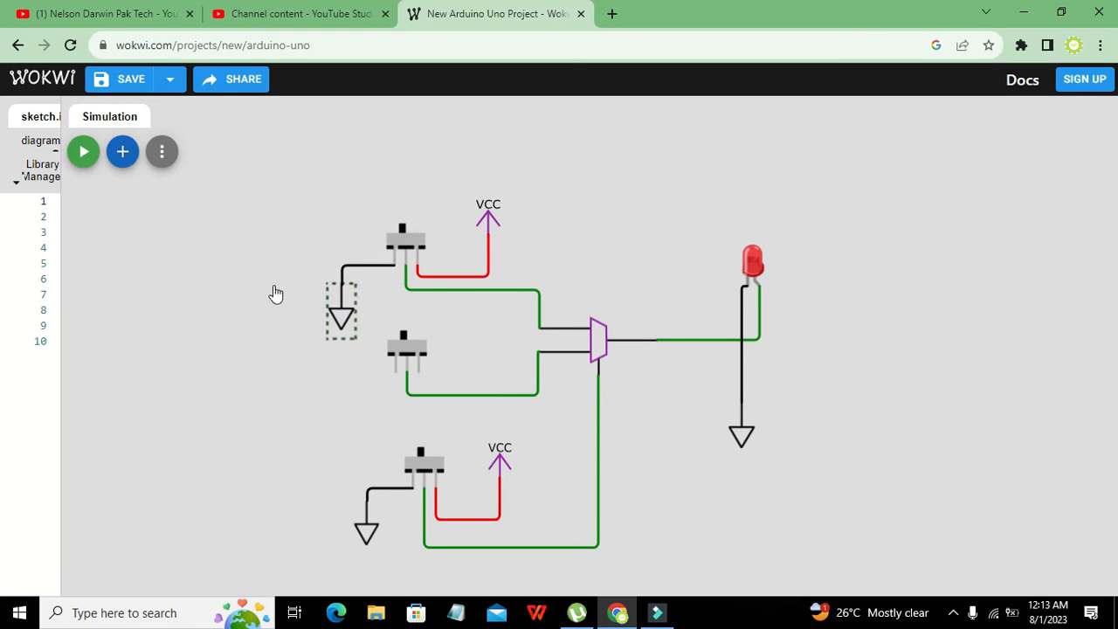
- Add a GND symbol to the lower left of the middle slide switch and wire it to the switch's left pin
click(123, 152)
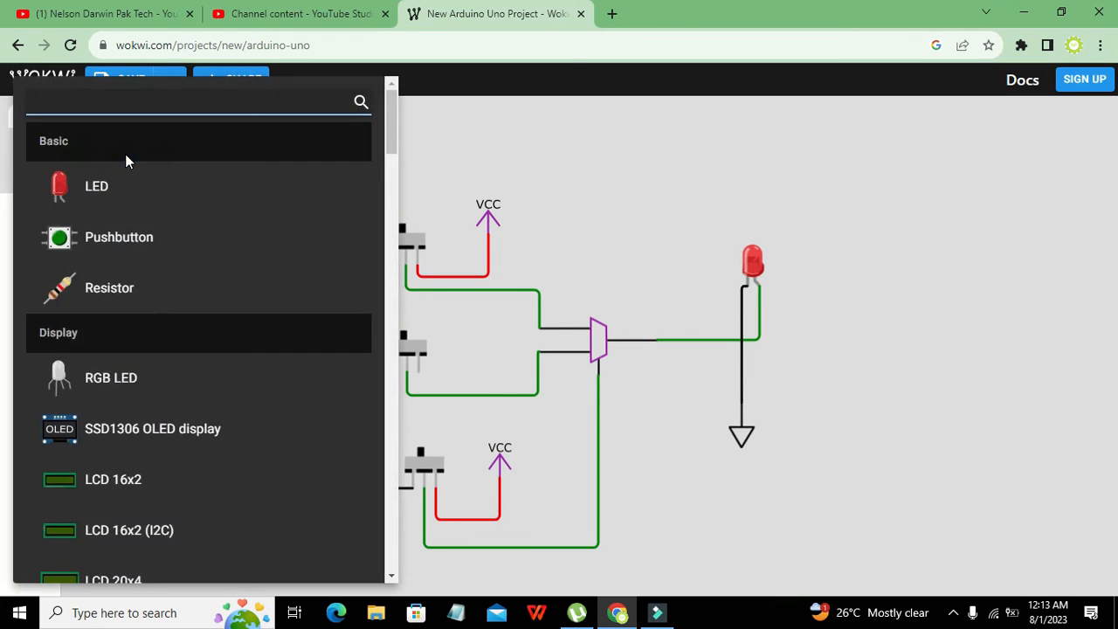
text(gnd)
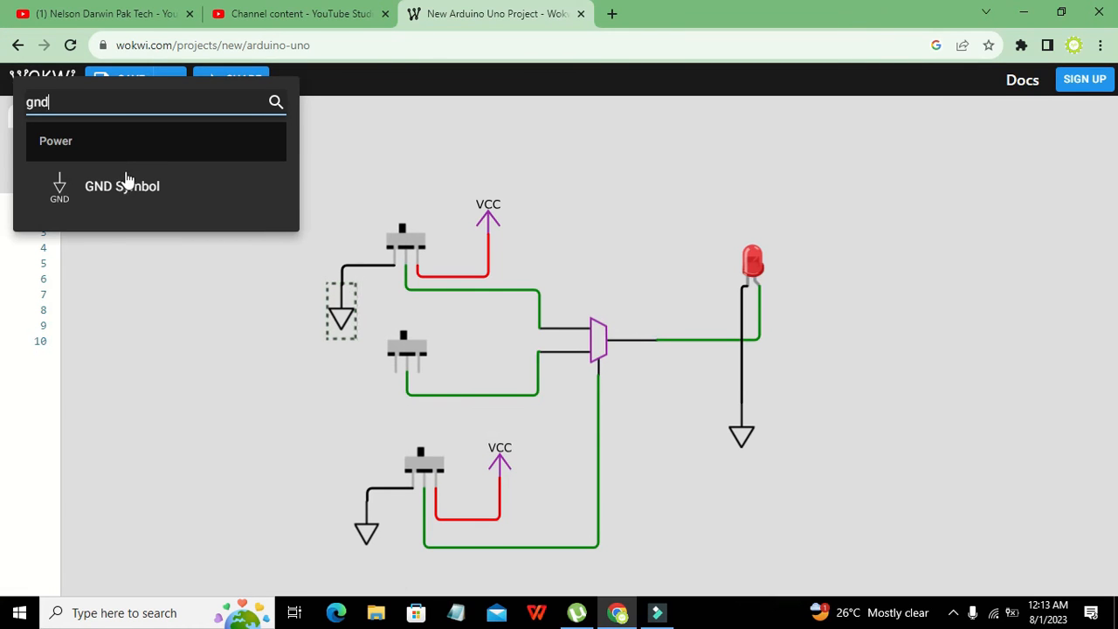
click(125, 181)
drag(96, 218, 337, 431)
click(339, 398)
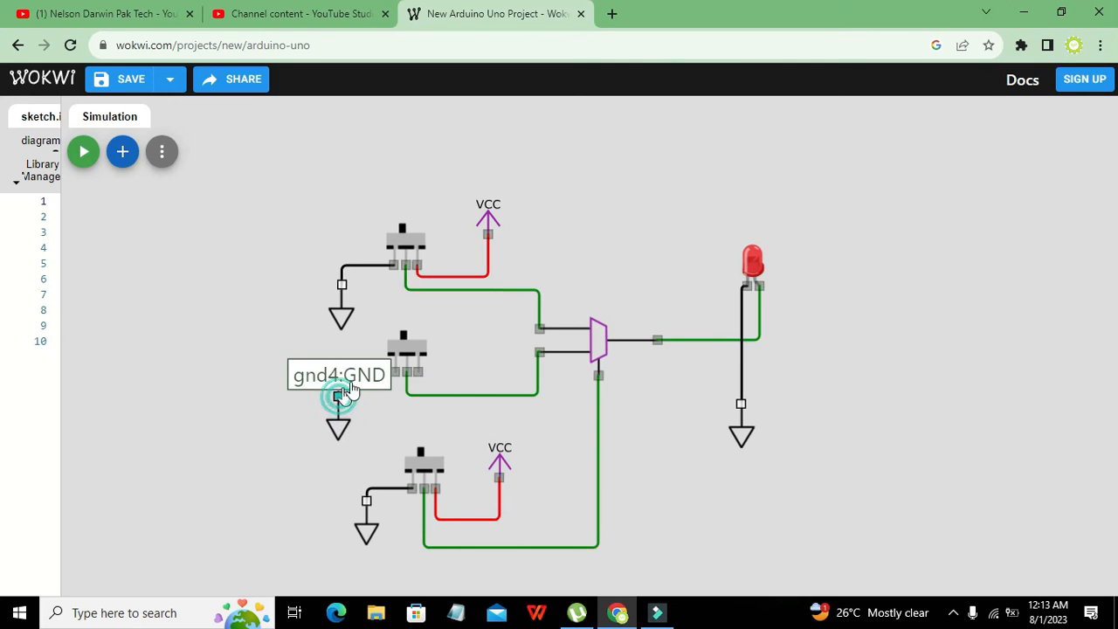
click(407, 369)
click(384, 414)
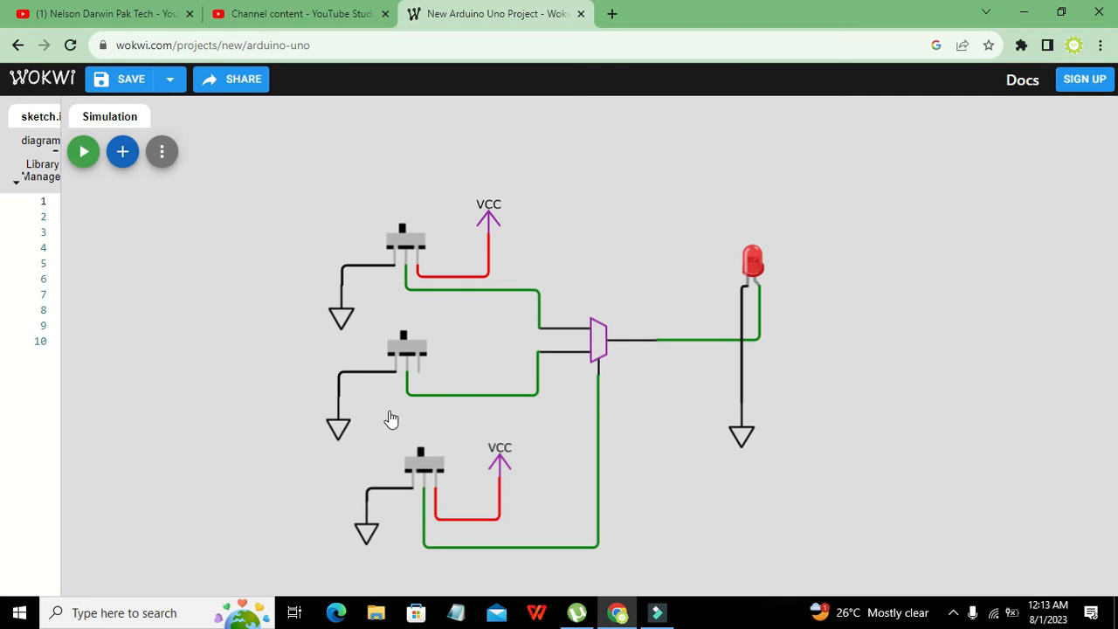
- Add a VCC symbol to the right of the middle slide switch and wire it to the switch's right pin
click(123, 153)
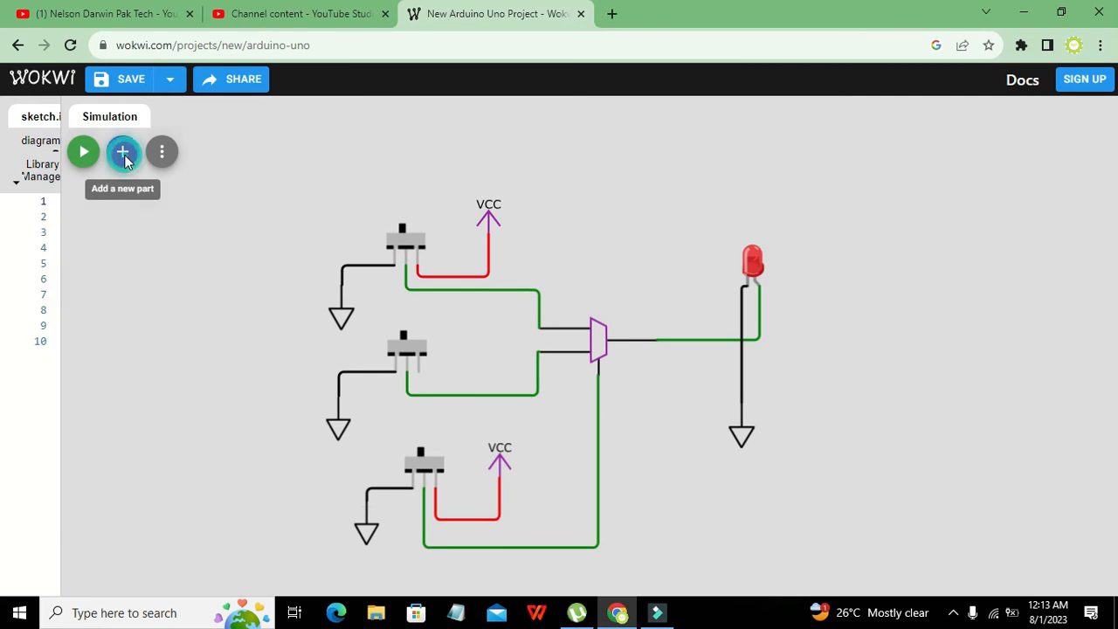
text(vcc)
click(140, 192)
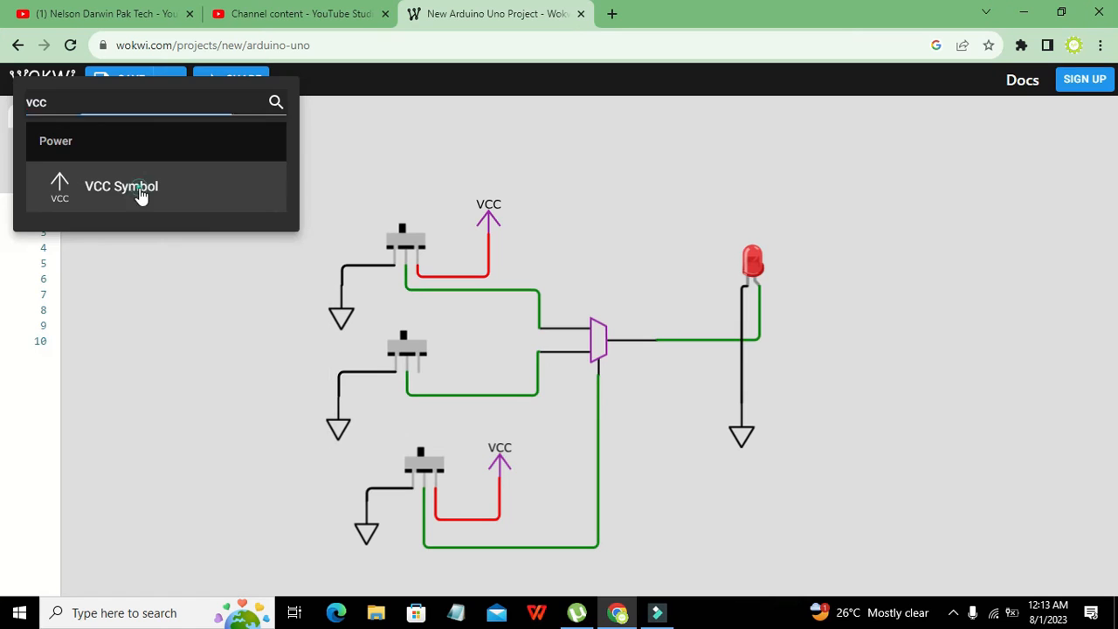
drag(95, 218, 489, 334)
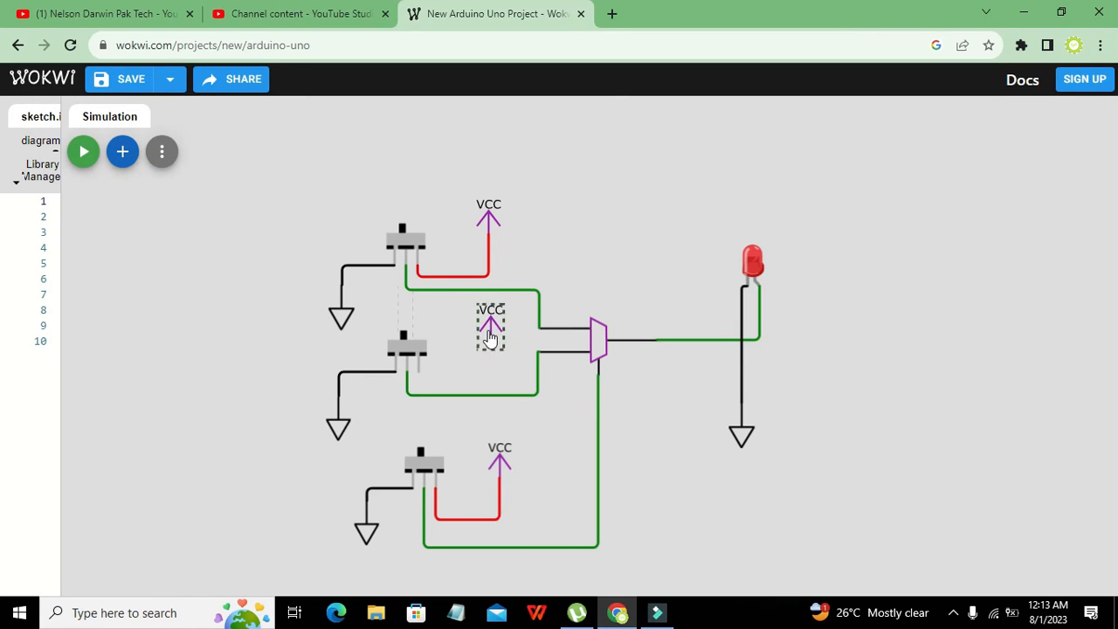
click(492, 341)
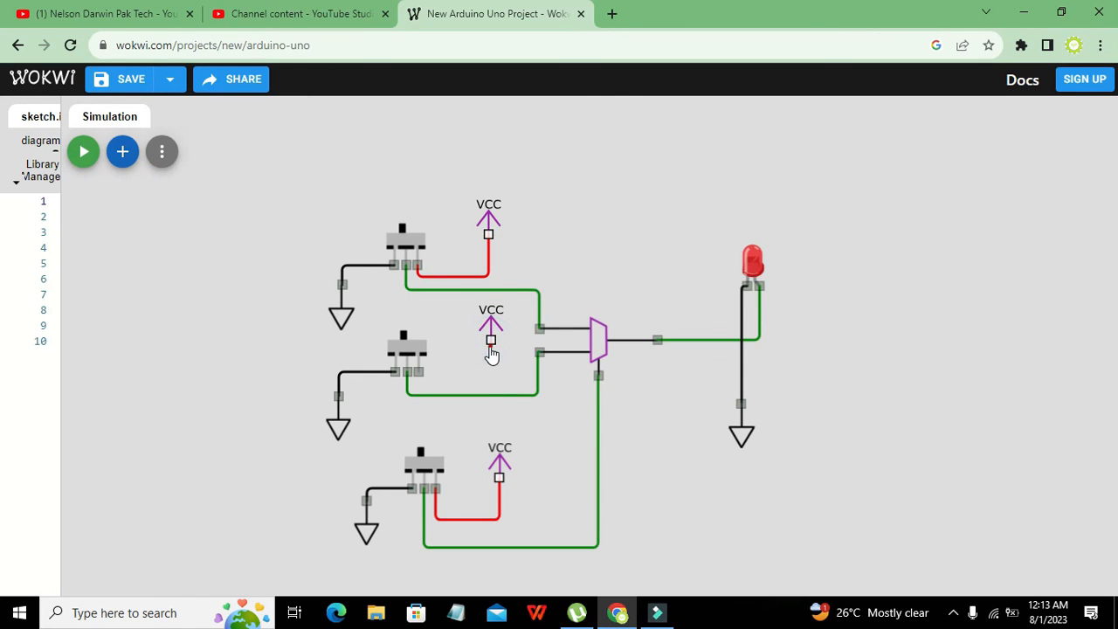
click(418, 374)
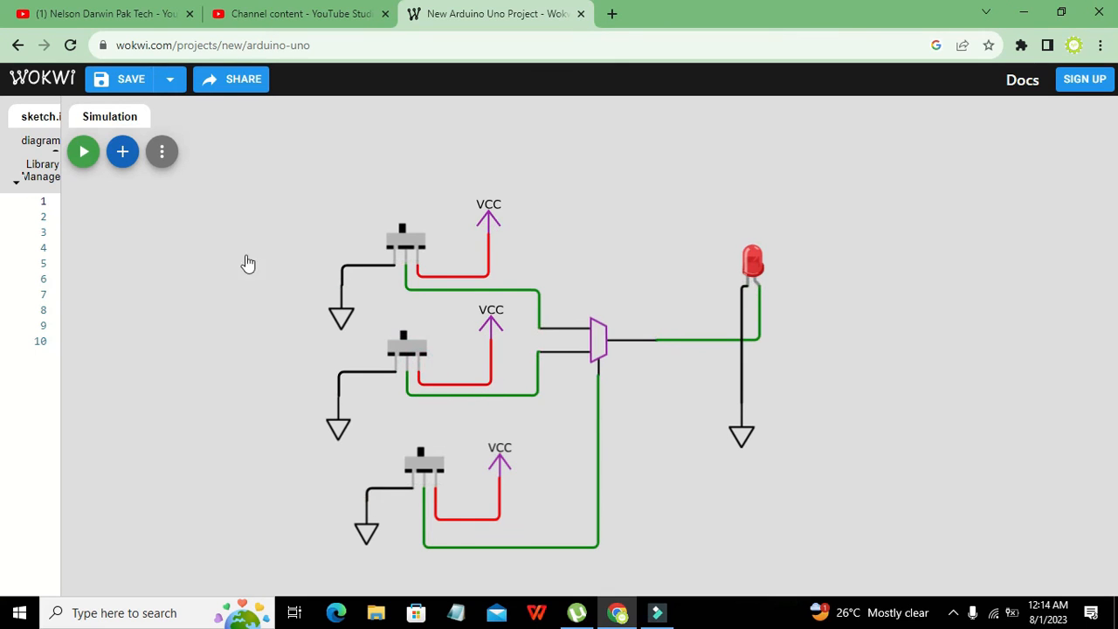
click(399, 232)
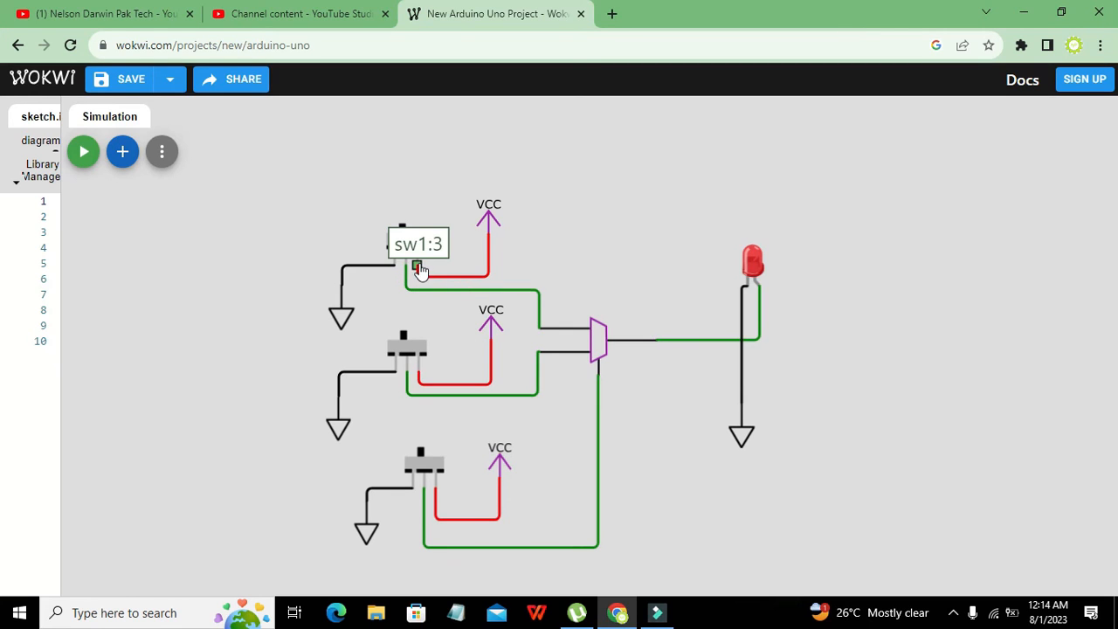
click(489, 254)
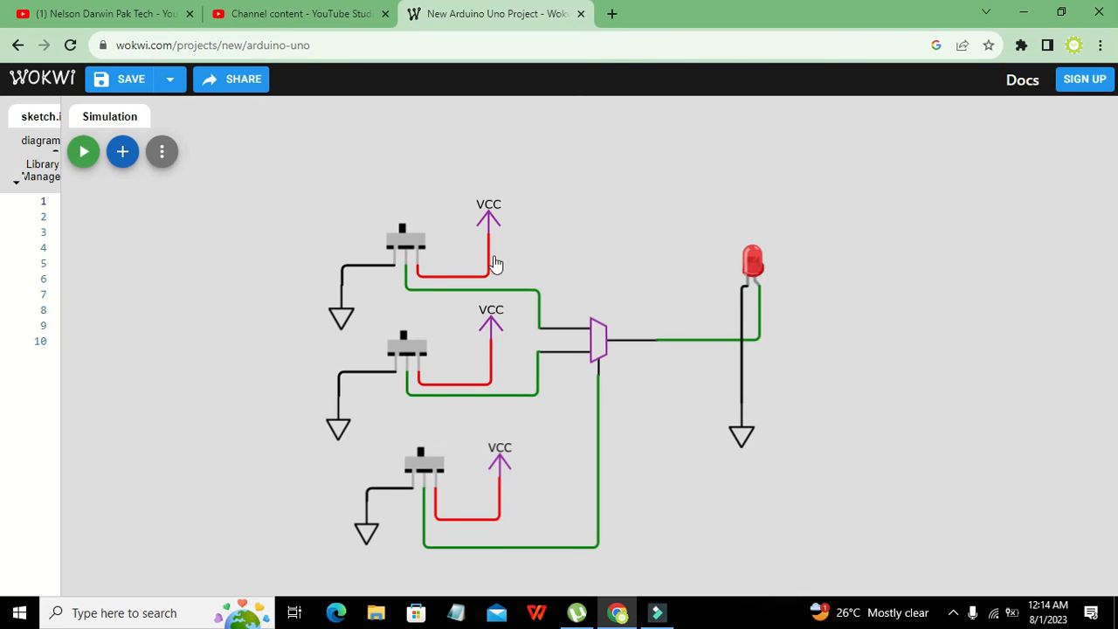
click(490, 247)
click(344, 327)
- Start the simulation and slide the top switch to its VCC side to drive the multiplexer's A input high
click(83, 158)
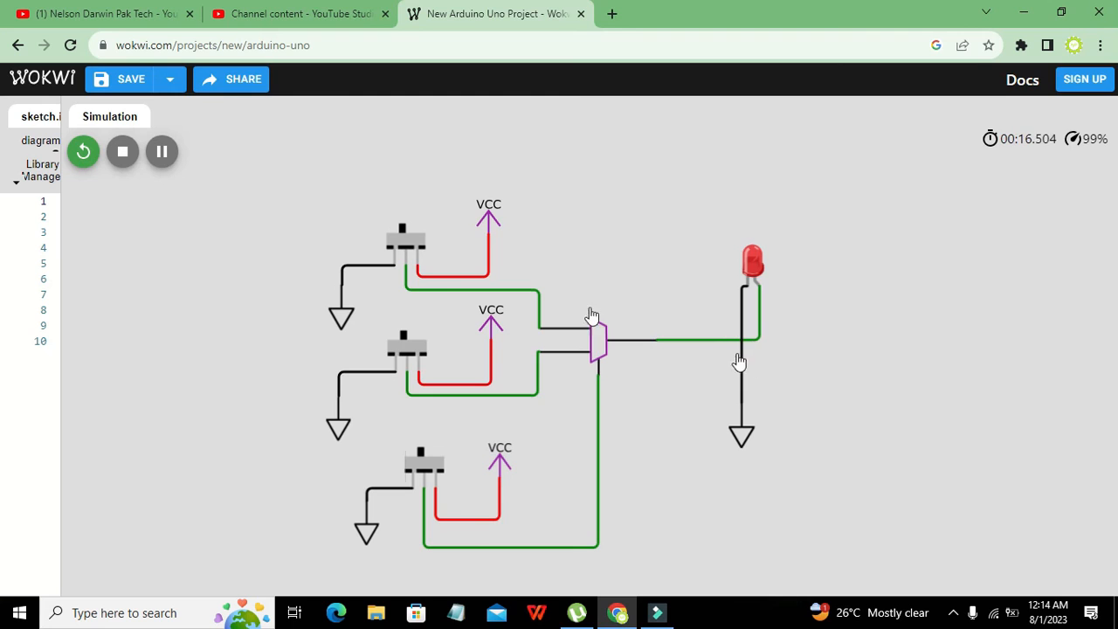
click(411, 232)
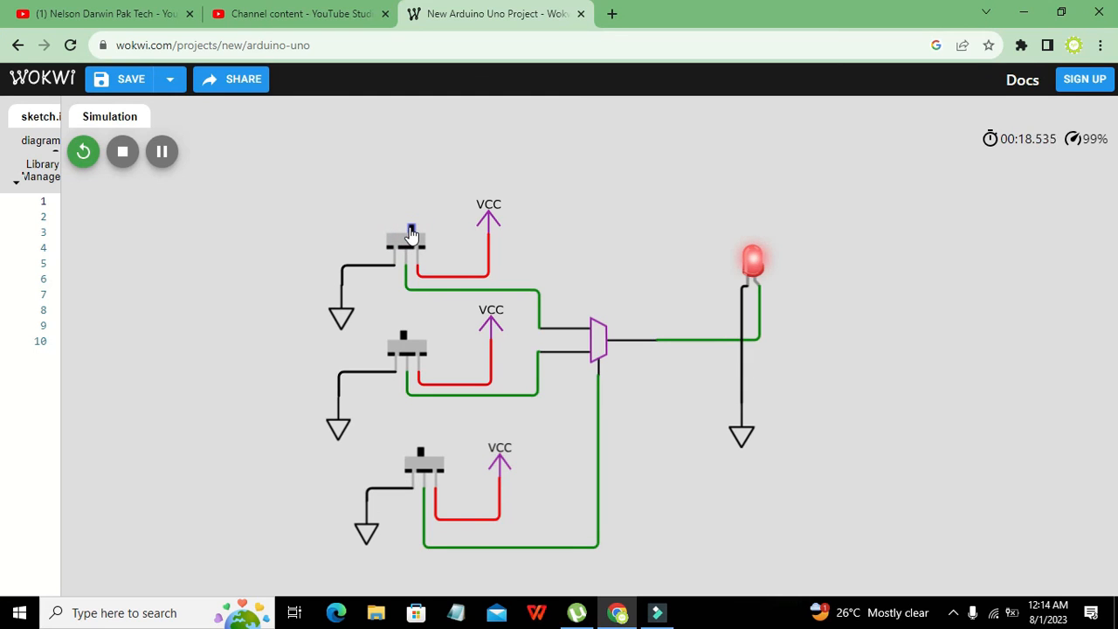
- Toggle the top switch repeatedly between GND and VCC to test the multiplexer's A input on the LED, finishing on the GND side
click(411, 233)
click(411, 233)
click(411, 233)
click(411, 232)
click(410, 234)
click(411, 232)
click(411, 232)
click(411, 232)
click(410, 233)
click(411, 232)
click(410, 232)
click(411, 233)
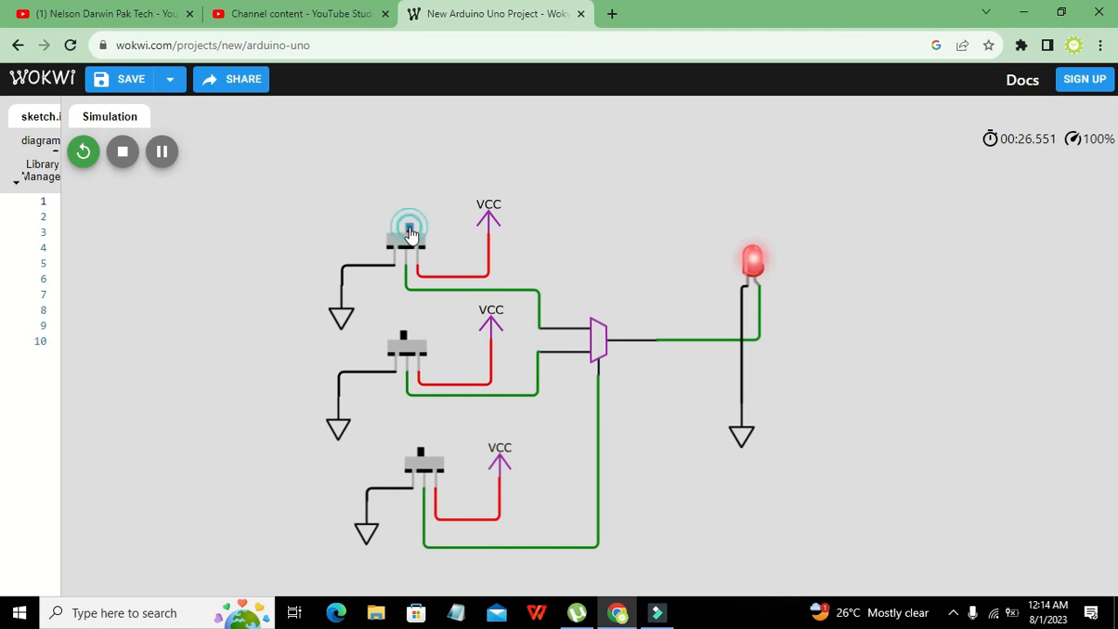
click(411, 234)
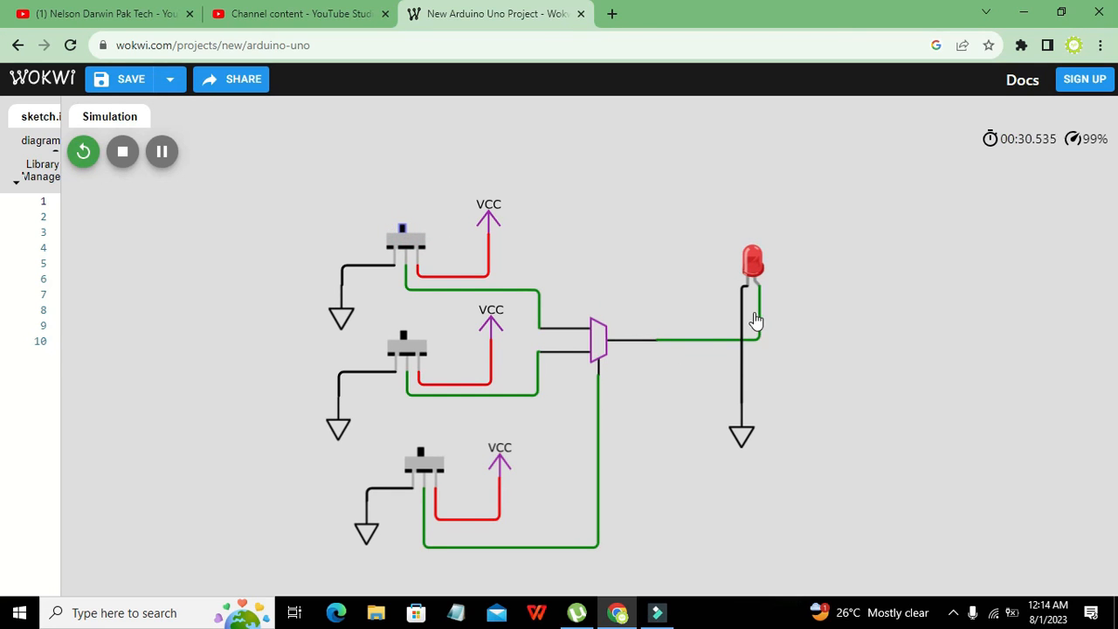
- Toggle the middle switch repeatedly with the select line low to test the multiplexer's B input, finishing on the GND side
click(408, 335)
click(408, 335)
click(408, 335)
click(408, 334)
click(408, 335)
click(409, 339)
click(410, 339)
click(410, 339)
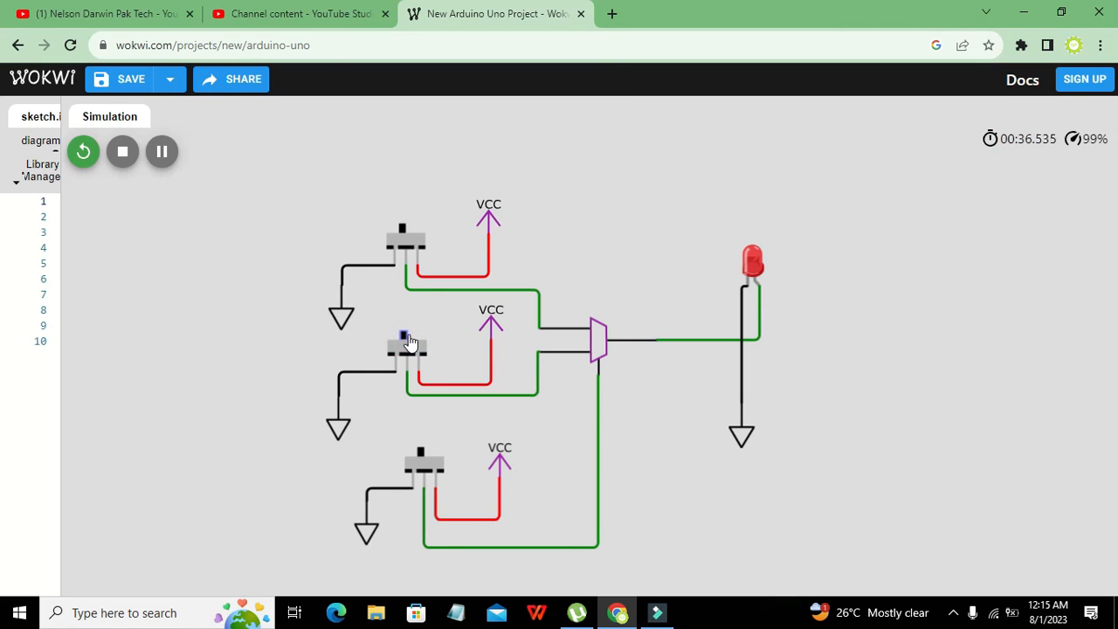
click(408, 336)
click(408, 335)
- Slide the bottom switch to VCC to drive the select line high and toggle the middle switch repeatedly, finishing on its GND side
click(428, 456)
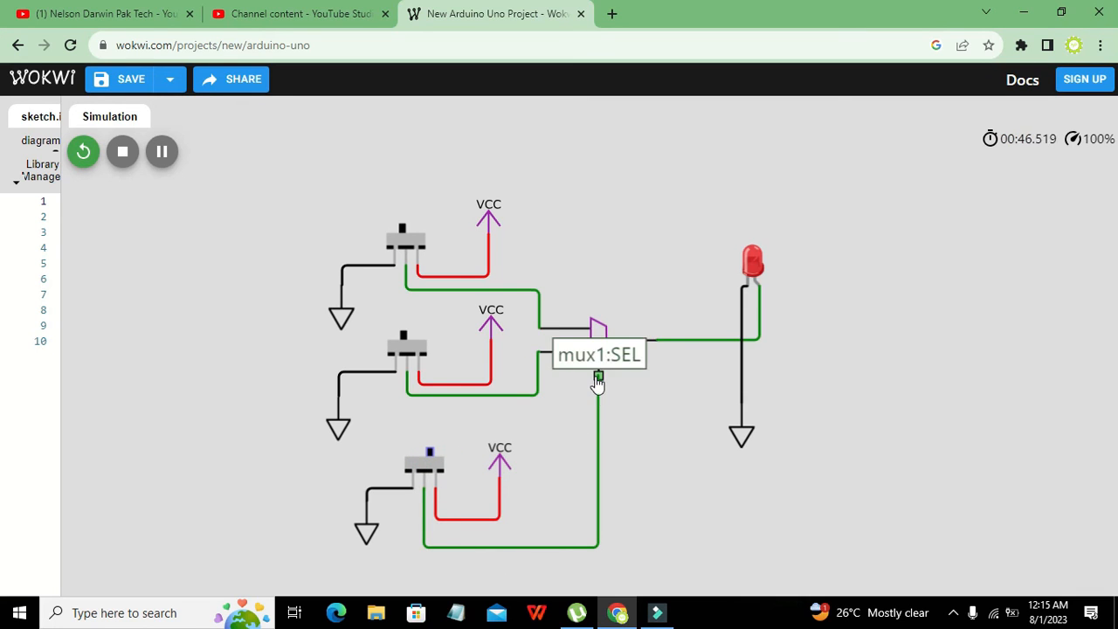
click(411, 337)
click(413, 339)
click(412, 339)
click(413, 339)
click(414, 340)
click(414, 340)
click(414, 340)
click(414, 340)
click(414, 340)
click(414, 340)
click(414, 340)
click(414, 340)
click(414, 340)
click(415, 340)
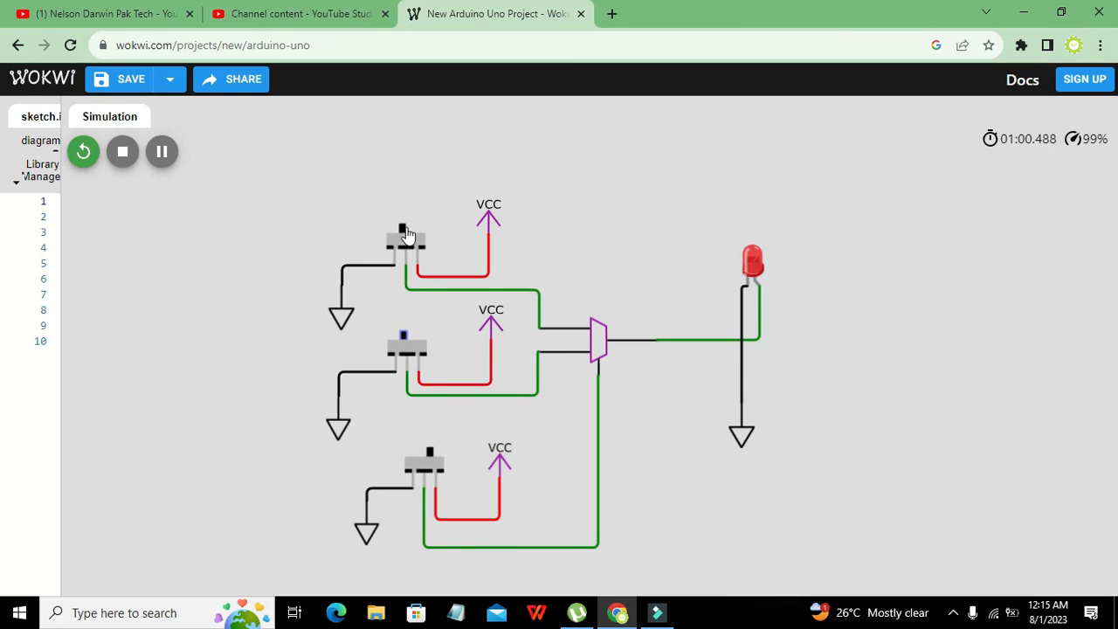
- With the select line high, slide the top switch to its VCC side and toggle the middle switch, finishing on its GND side
click(406, 234)
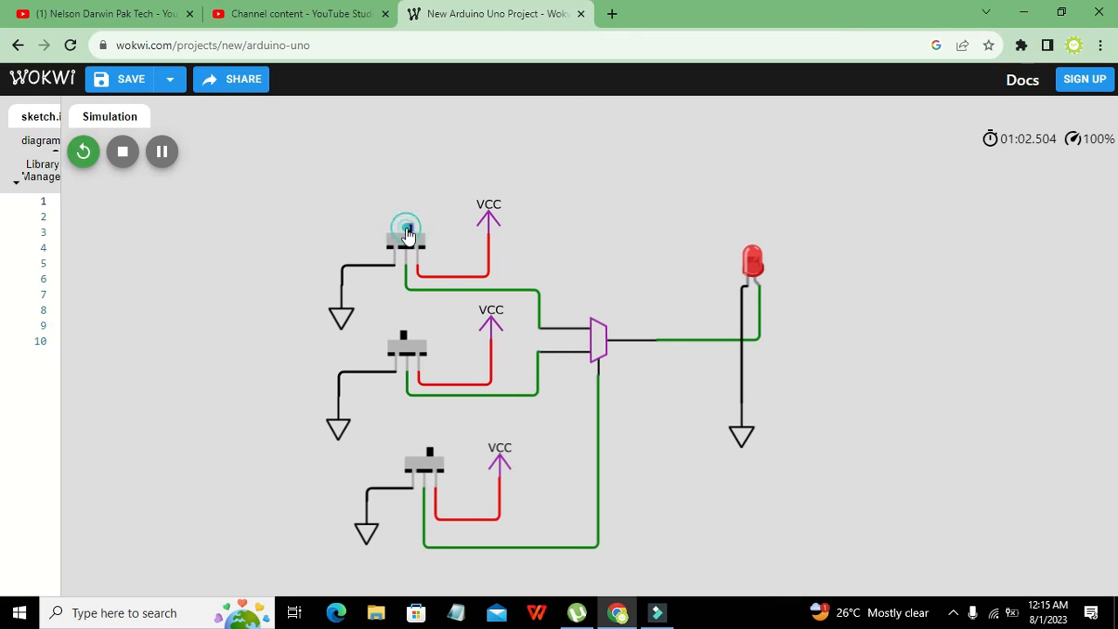
click(410, 339)
click(411, 339)
click(413, 341)
click(413, 341)
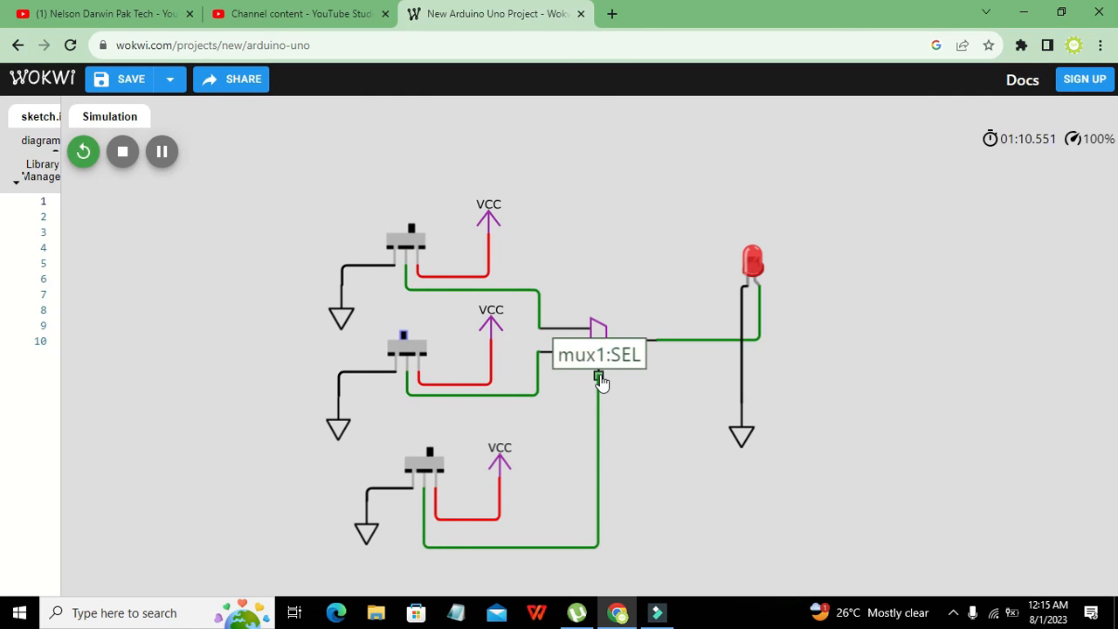
drag(621, 271, 641, 247)
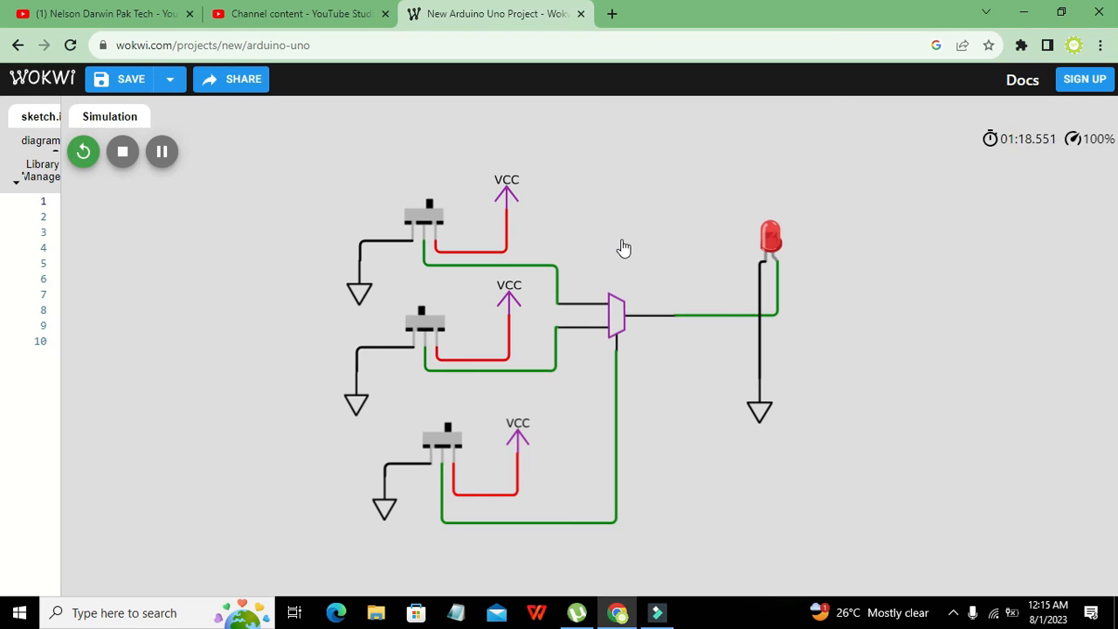
drag(622, 237, 639, 249)
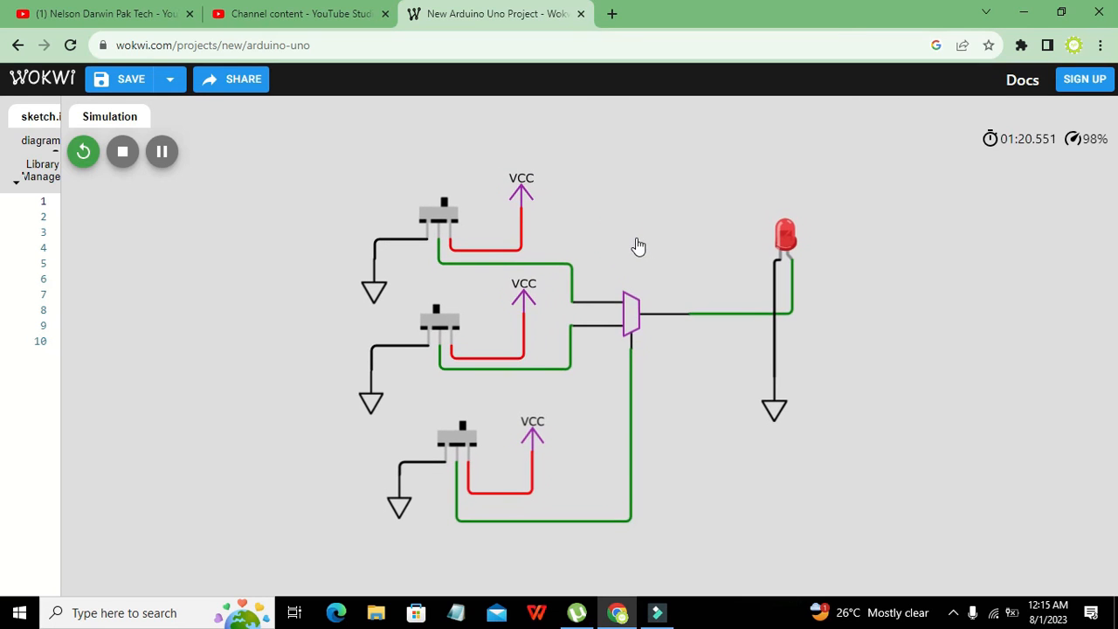